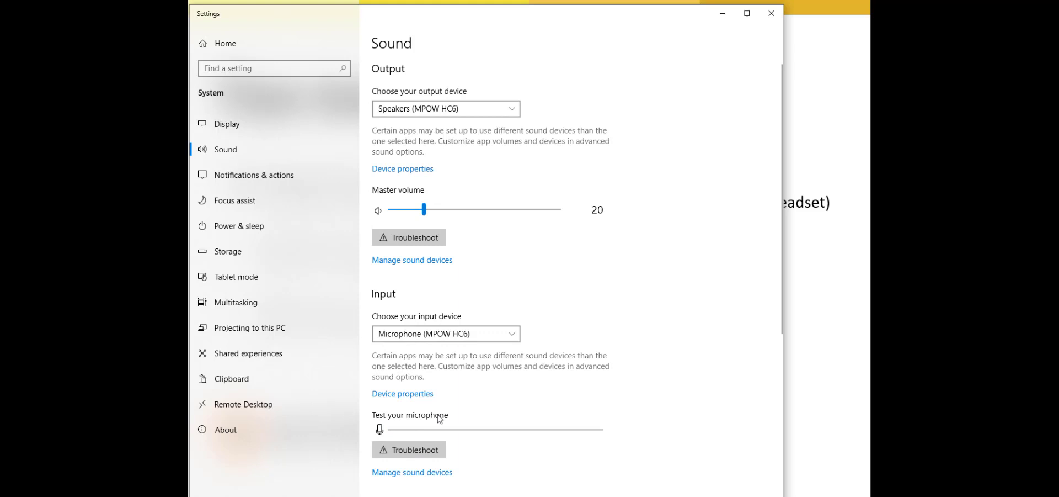
Close the sound settings and open the slide show recorder from the beginning of the presentation.
{"action": "left_click", "coordinate": [771, 13]}
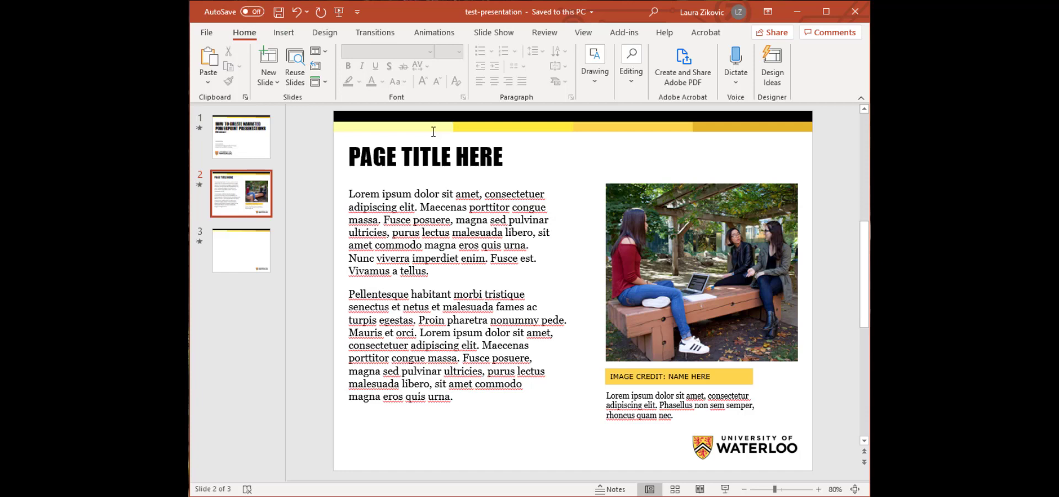
{"action": "left_click", "coordinate": [511, 37]}
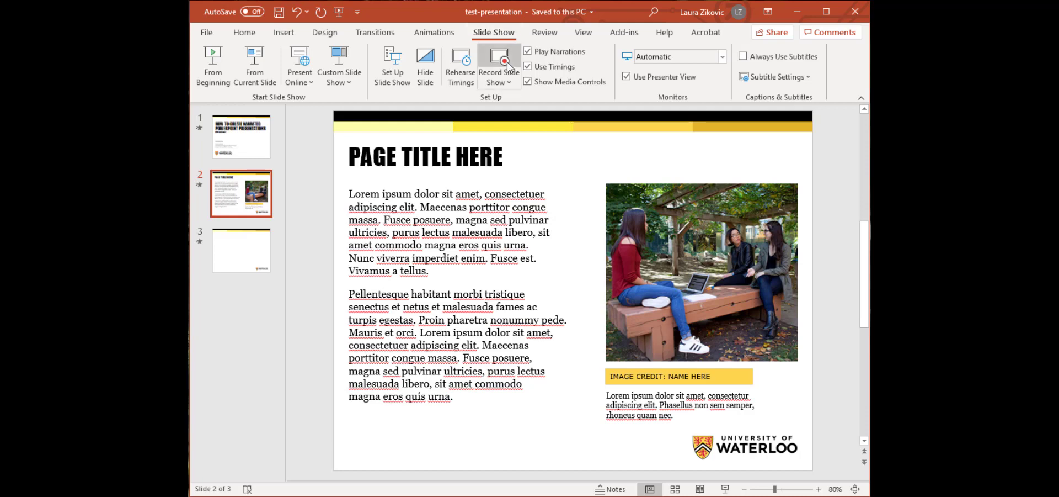
{"action": "left_click", "coordinate": [512, 83]}
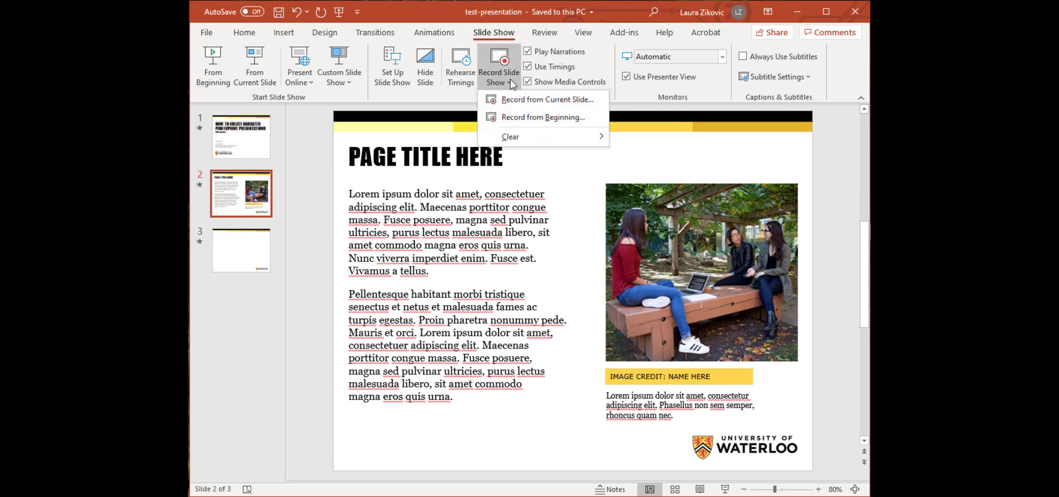
{"action": "left_click", "coordinate": [574, 118]}
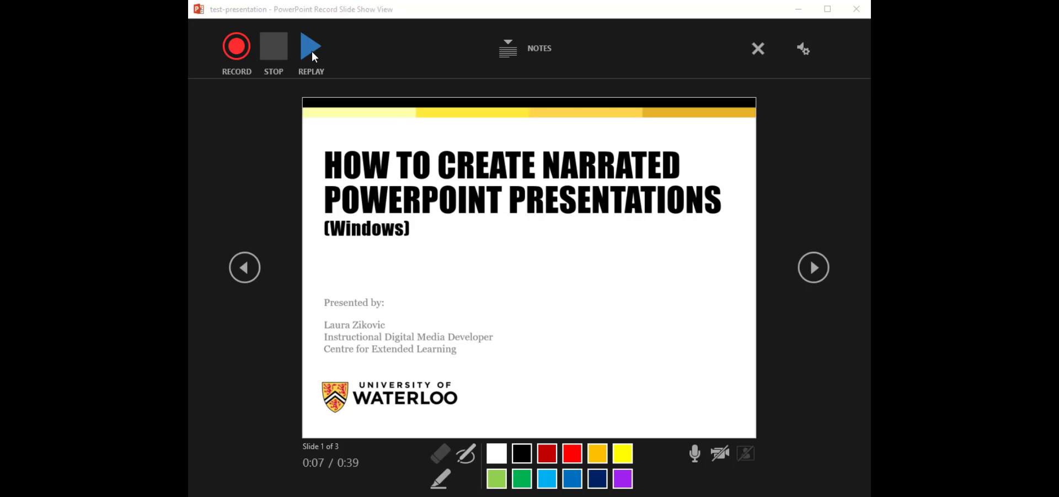
Look at the speaker notes and the available microphone and camera devices in the recorder, and hide the notes again.
{"action": "left_click", "coordinate": [509, 48]}
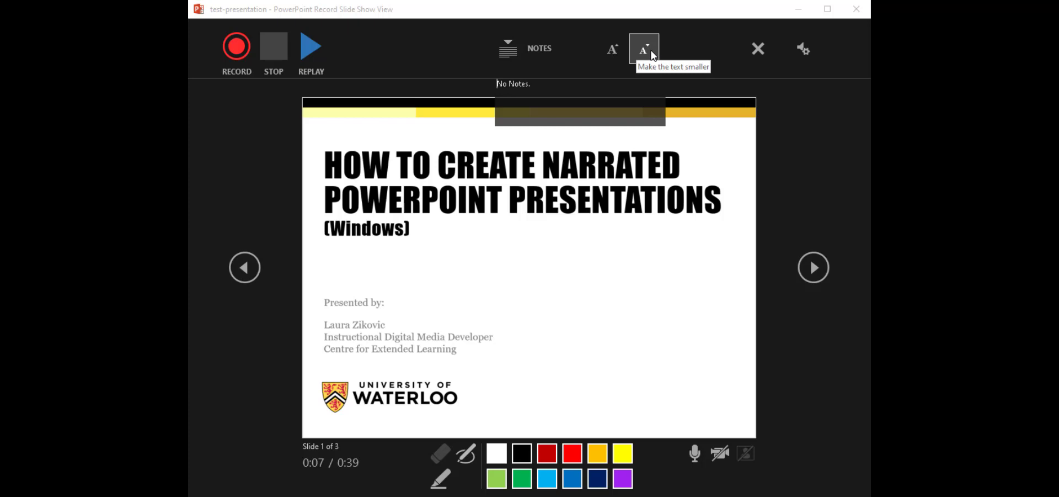
{"action": "left_click", "coordinate": [804, 48]}
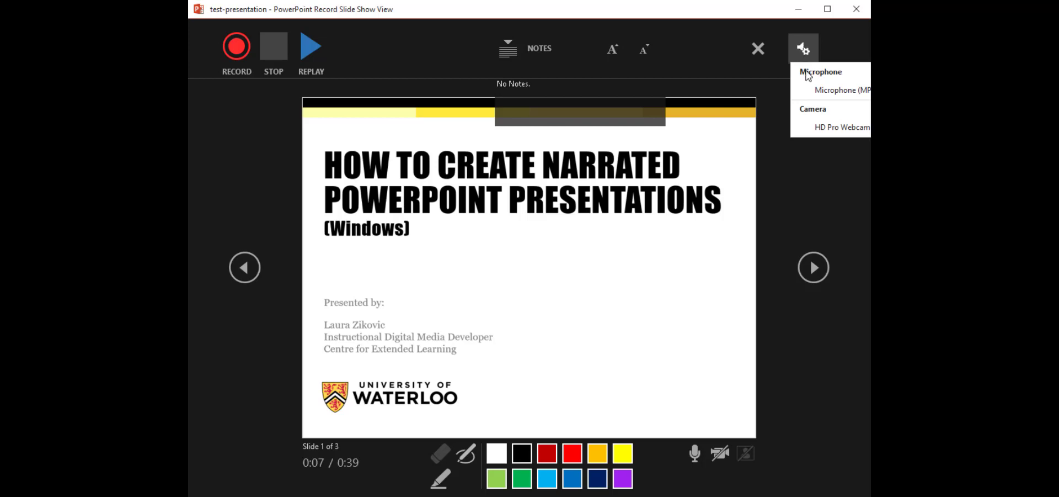
{"action": "left_click", "coordinate": [815, 381]}
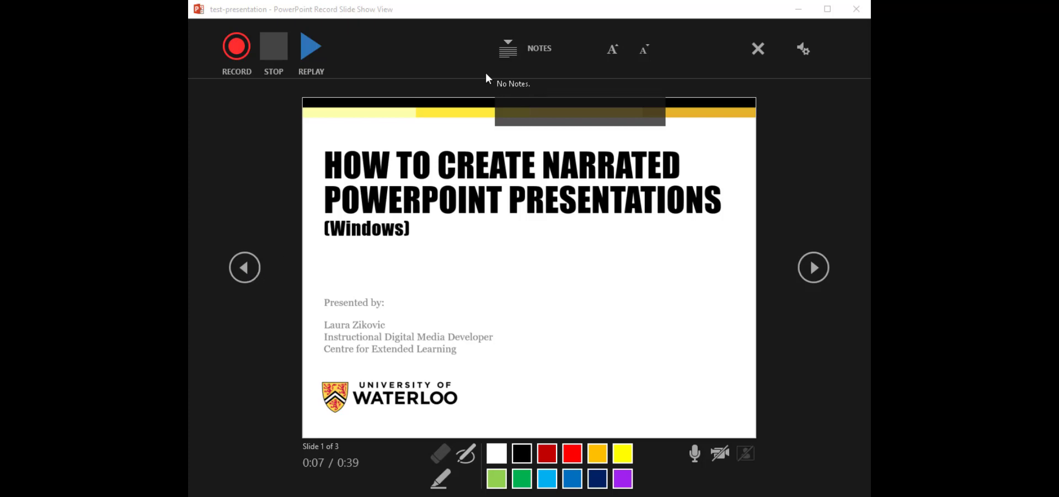
{"action": "left_click", "coordinate": [516, 48]}
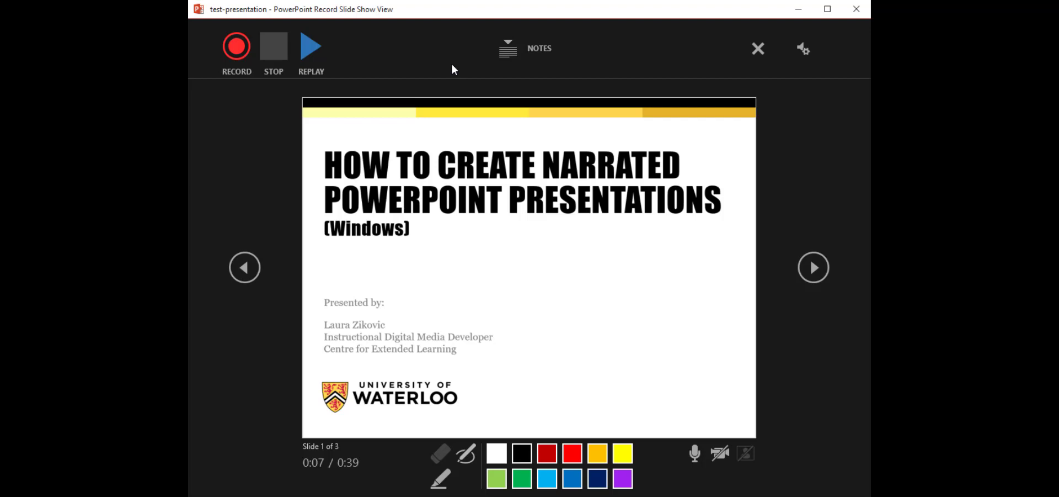
Start recording, advance to slide 2 and highlight the line "Pellentesque habitant morbi tristique" in yellow.
{"action": "left_click", "coordinate": [238, 50]}
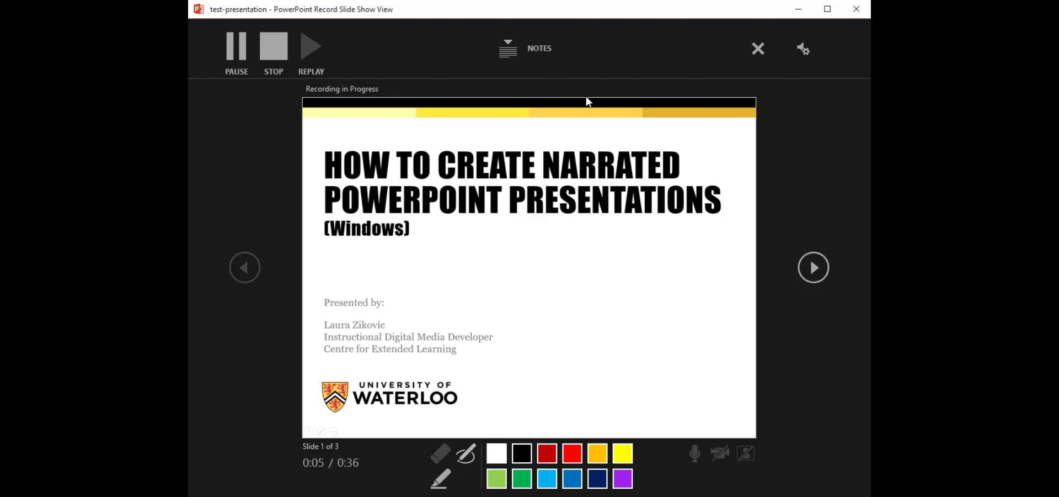
{"action": "left_click", "coordinate": [809, 269]}
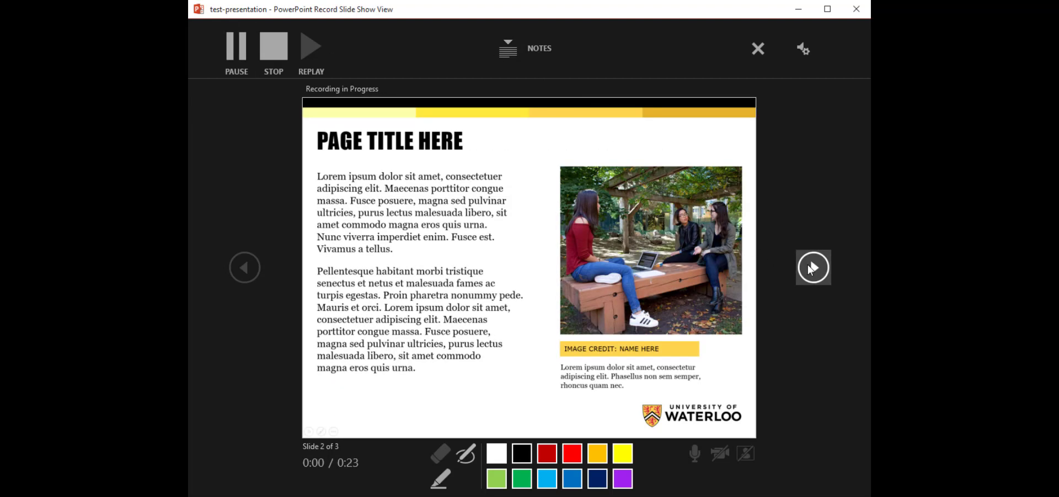
{"action": "left_click", "coordinate": [439, 479]}
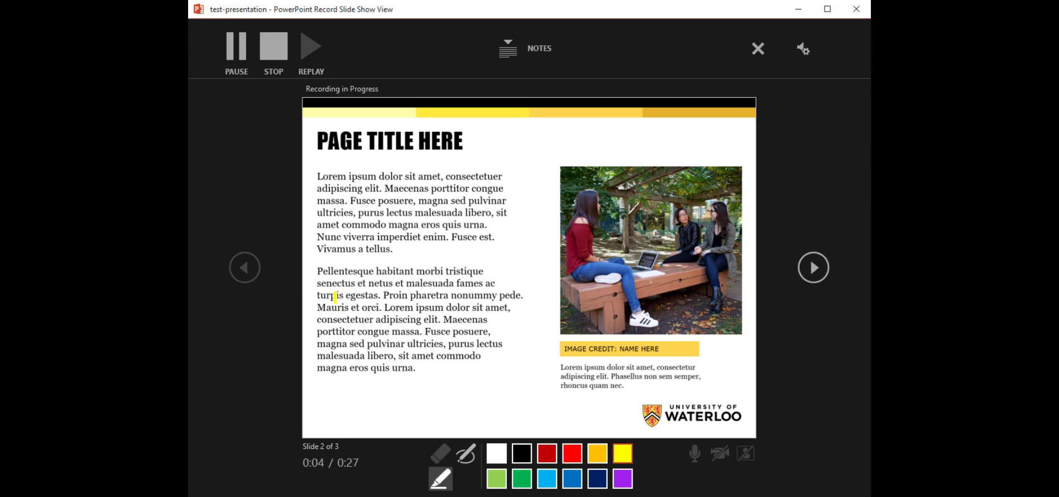
{"action": "left_click_drag", "start_coordinate": [318, 271], "coordinate": [476, 270]}
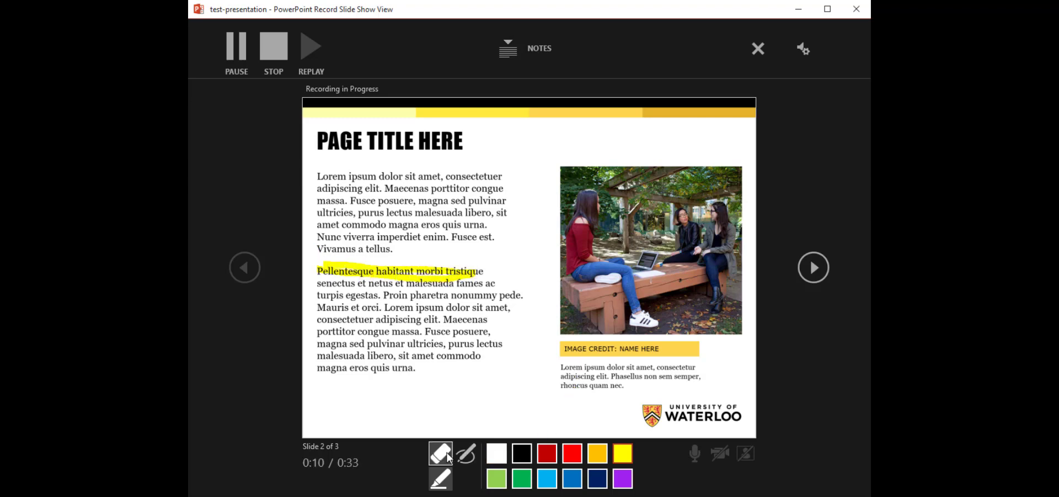
Advance to slide 3, draw a black arrow with three lines beneath it using the pen, and finish the recording.
{"action": "left_click", "coordinate": [813, 268]}
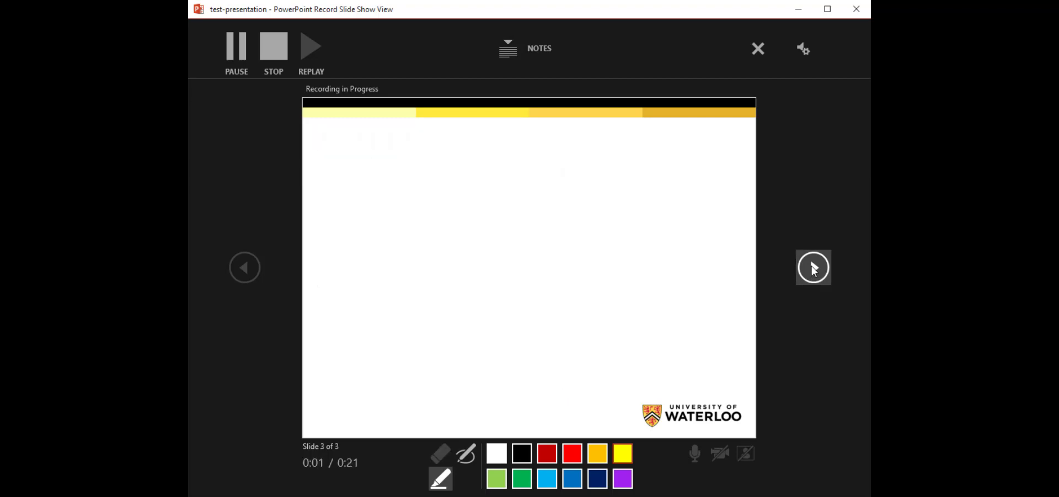
{"action": "left_click", "coordinate": [466, 454]}
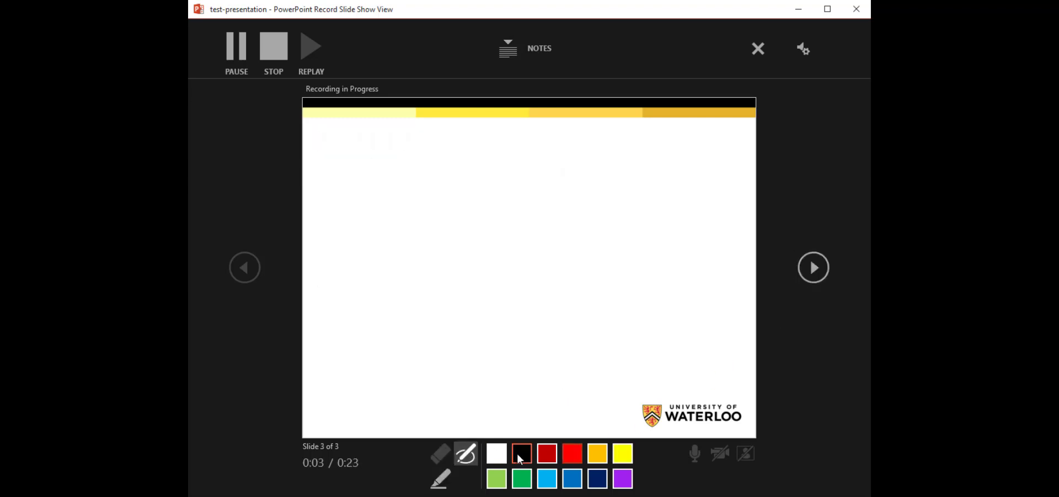
{"action": "left_click", "coordinate": [522, 453]}
{"action": "mouse_move", "coordinate": [415, 261]}
{"action": "left_mouse_down"}
{"action": "mouse_move", "coordinate": [533, 267]}
{"action": "mouse_move", "coordinate": [525, 287]}
{"action": "left_mouse_up"}
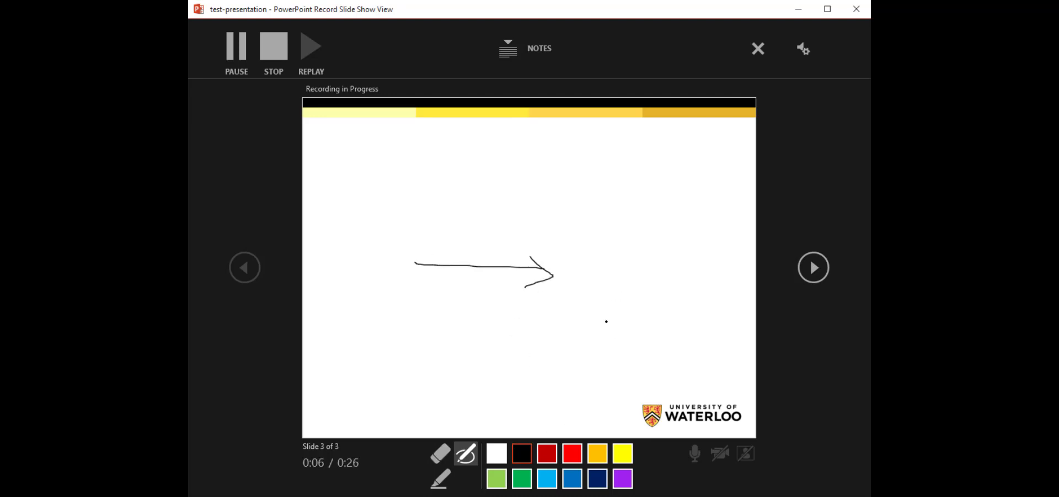
{"action": "left_click_drag", "start_coordinate": [474, 316], "coordinate": [695, 305]}
{"action": "left_click_drag", "start_coordinate": [520, 334], "coordinate": [664, 319]}
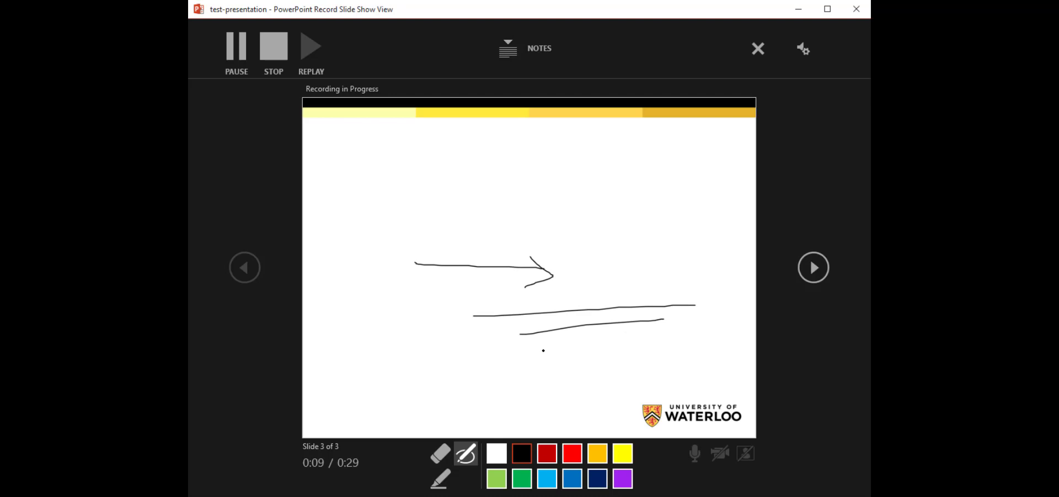
{"action": "left_click_drag", "start_coordinate": [549, 348], "coordinate": [632, 339]}
{"action": "left_click", "coordinate": [814, 267]}
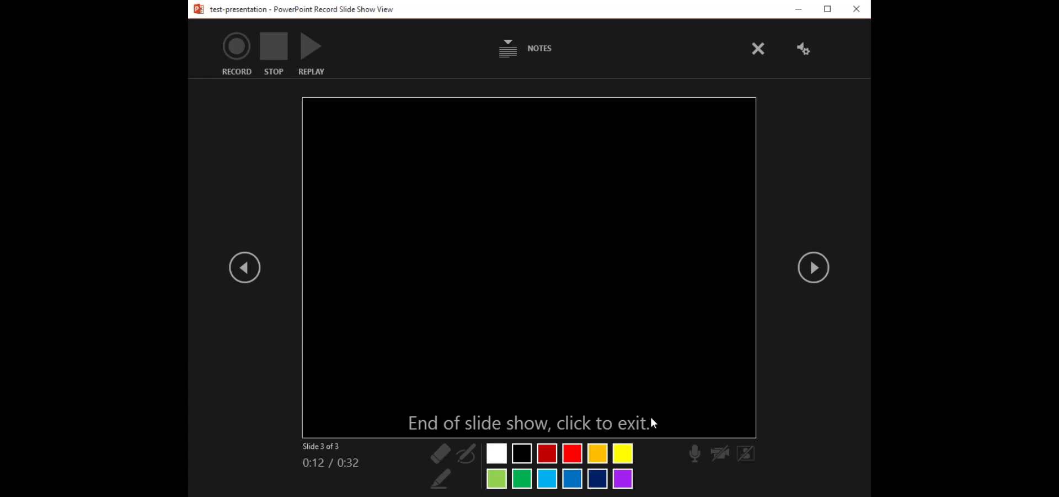
{"action": "left_click", "coordinate": [440, 215]}
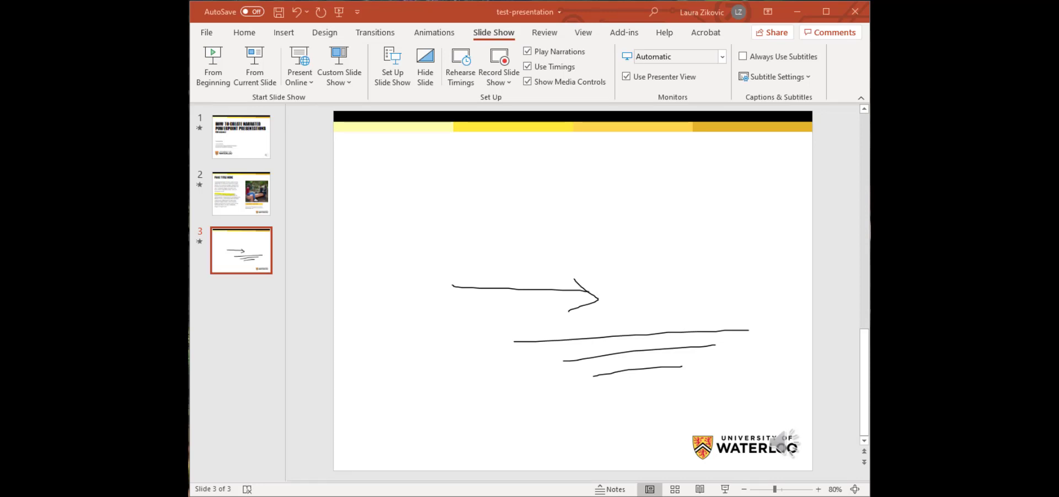
Play the recorded slide show from the first slide through to its end to review the narration and ink.
{"action": "key", "text": "F5"}
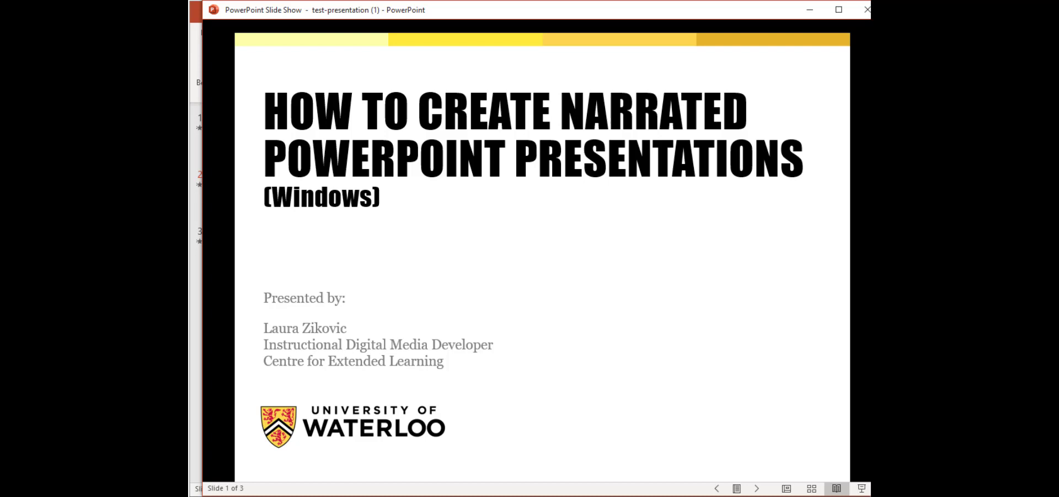
{"action": "key", "text": "Right"}
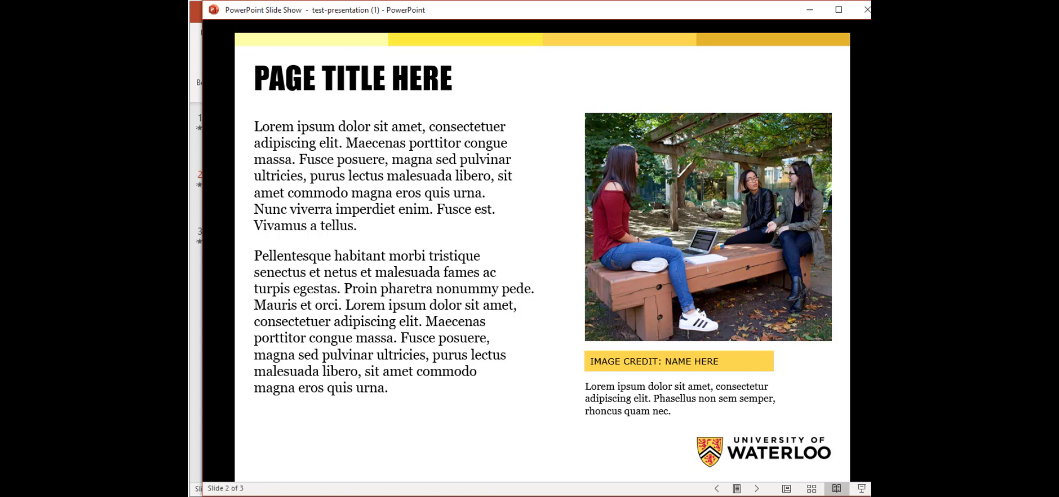
{"action": "mouse_move", "coordinate": [254, 254]}
{"action": "left_mouse_down"}
{"action": "mouse_move", "coordinate": [463, 258]}
{"action": "mouse_move", "coordinate": [262, 243]}
{"action": "left_mouse_up"}
{"action": "key", "text": "Right"}
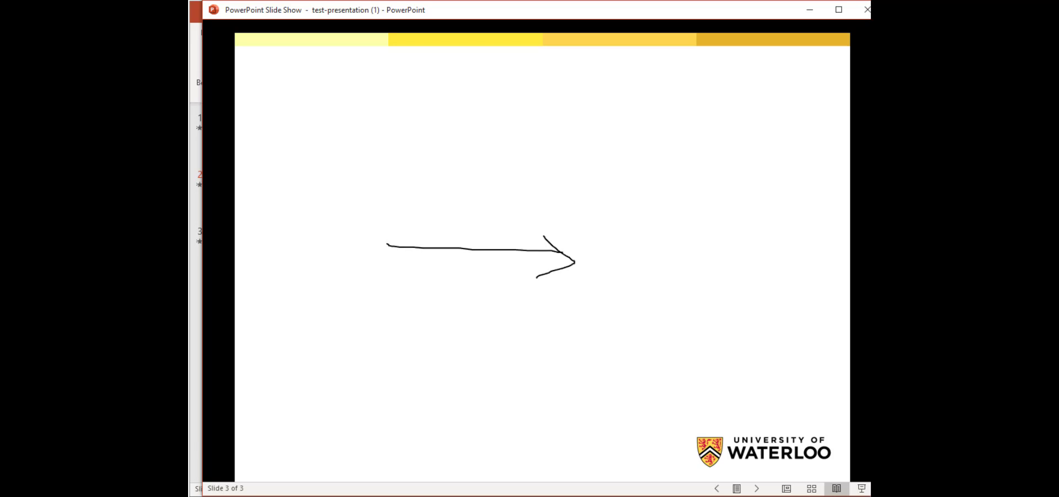
{"action": "left_click_drag", "start_coordinate": [466, 317], "coordinate": [768, 302]}
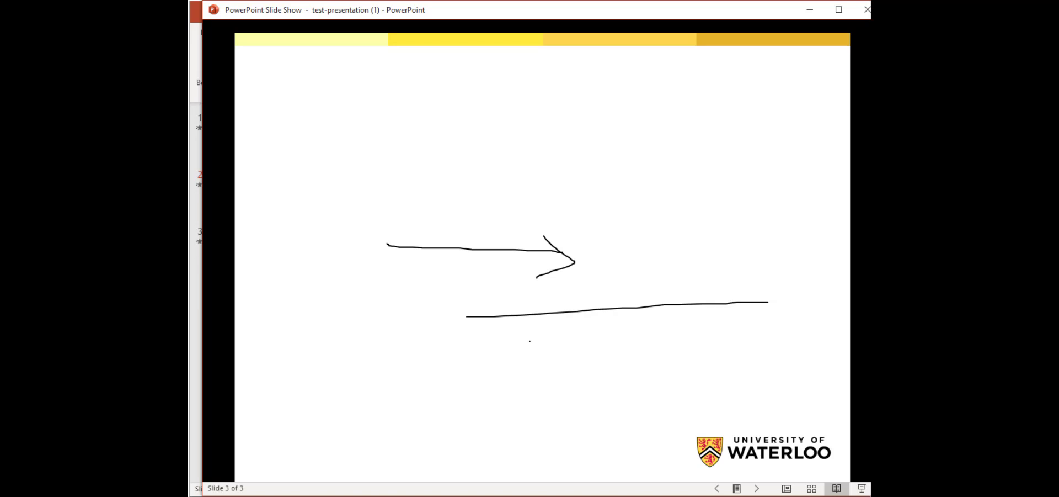
{"action": "left_click_drag", "start_coordinate": [529, 341], "coordinate": [725, 321]}
{"action": "left_click_drag", "start_coordinate": [568, 360], "coordinate": [682, 349]}
{"action": "key", "text": "Right"}
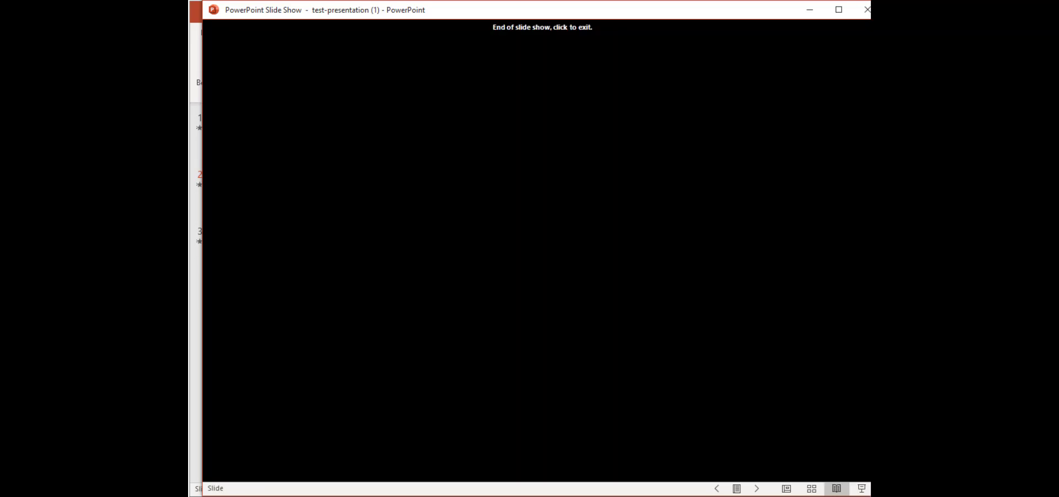
{"action": "key", "text": "Right"}
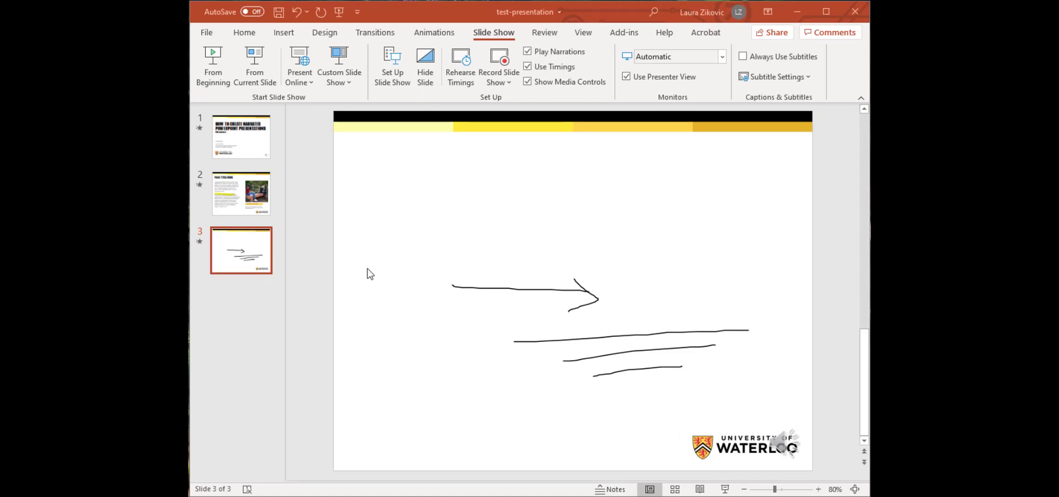
Play back the audio narration on slide 1 and inspect the highlighted text on slide 2.
{"action": "left_click", "coordinate": [257, 210]}
{"action": "left_click", "coordinate": [256, 151]}
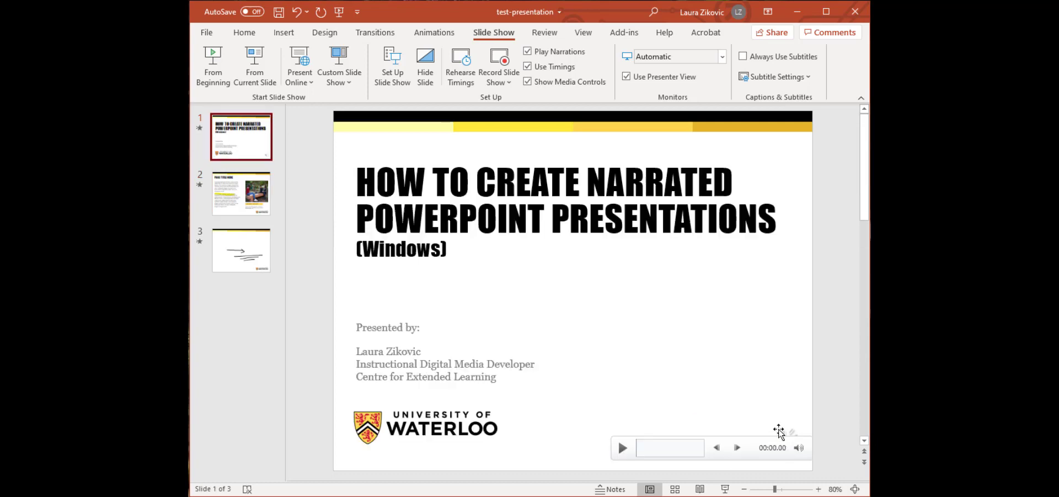
{"action": "left_click", "coordinate": [780, 429]}
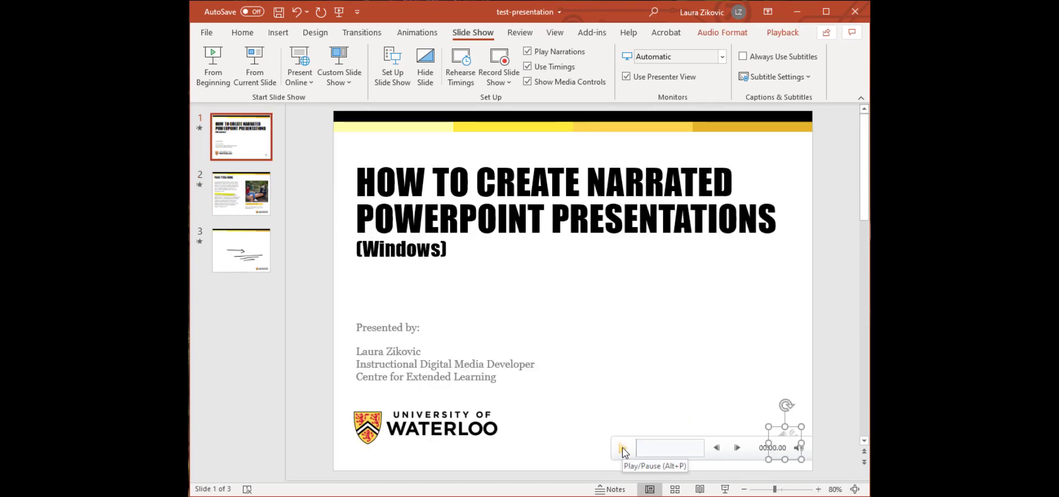
{"action": "left_click", "coordinate": [622, 447]}
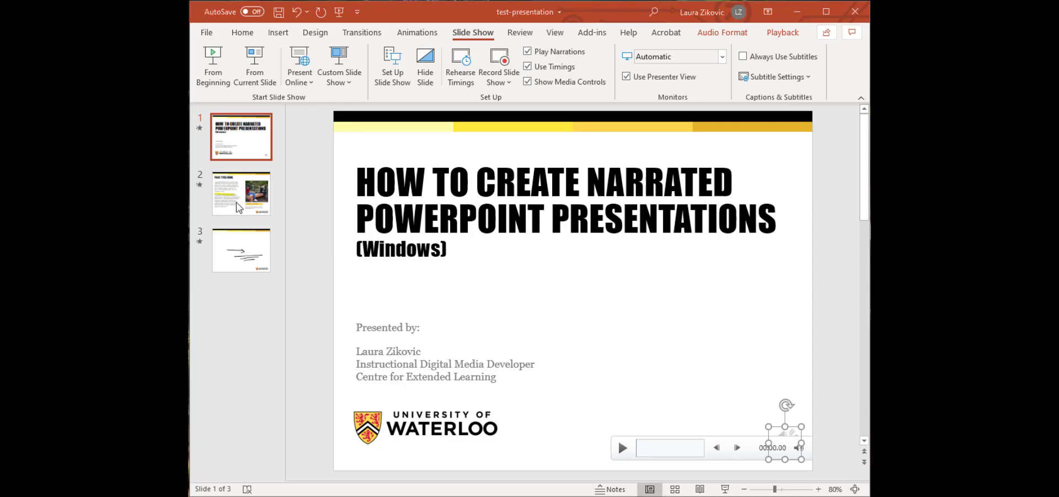
{"action": "left_click", "coordinate": [242, 188]}
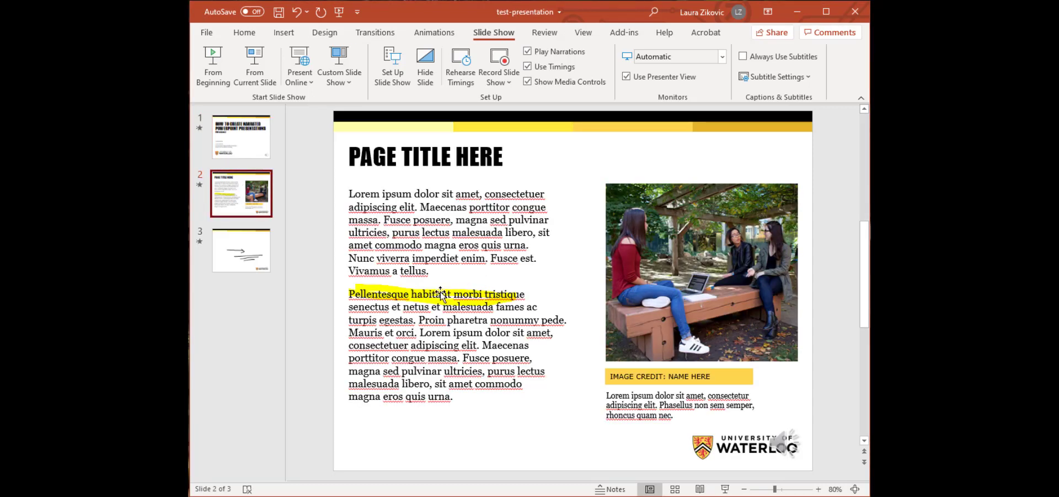
{"action": "left_click", "coordinate": [365, 288]}
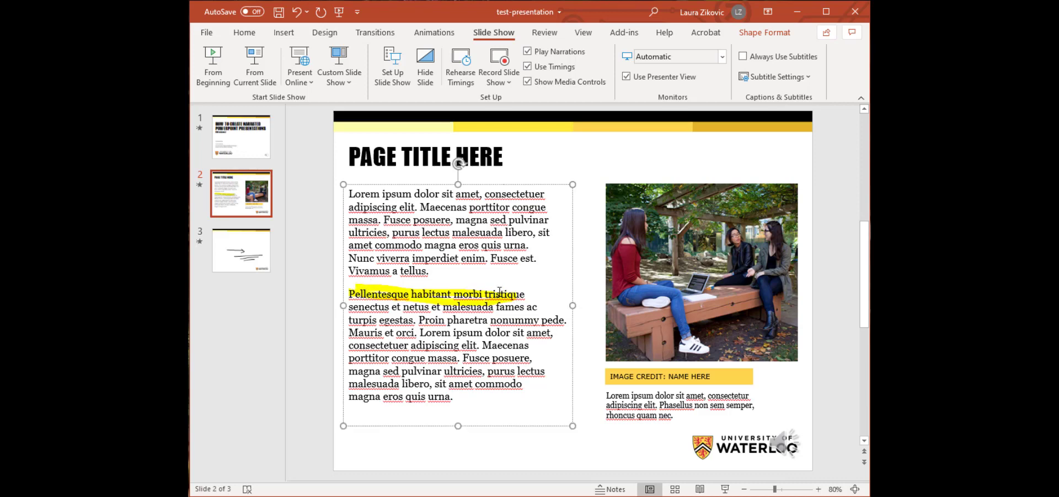
Review the options for clearing timings and narrations on the current slide or all slides, with slide 3 selected.
{"action": "left_click", "coordinate": [245, 267]}
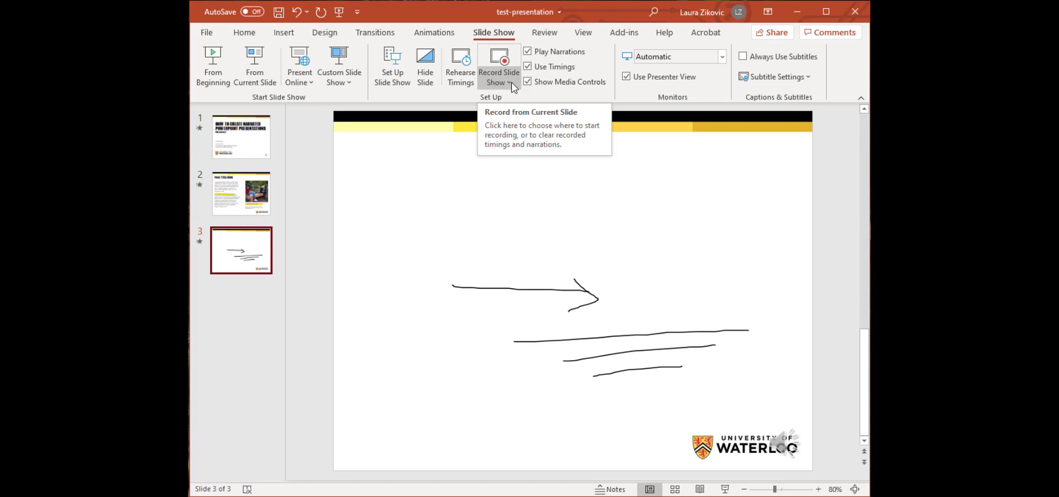
{"action": "left_click", "coordinate": [510, 84]}
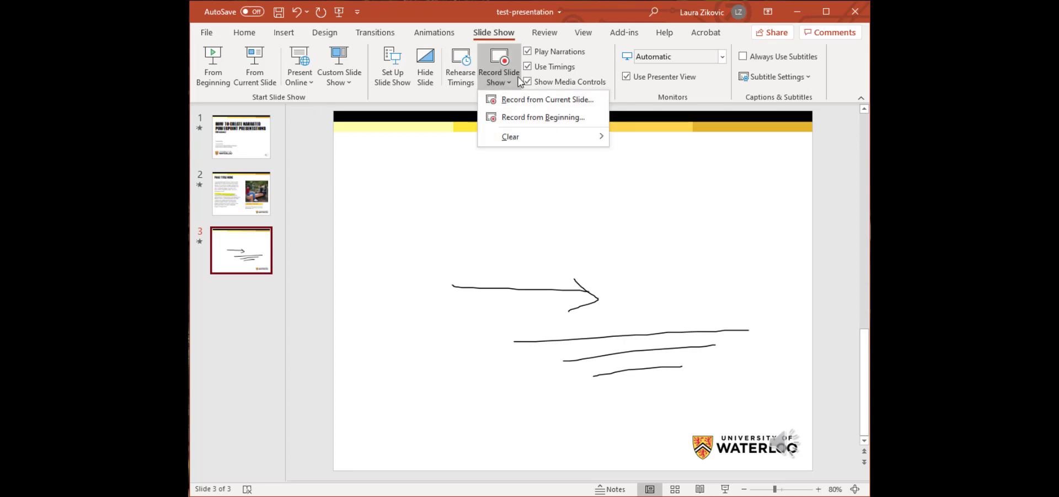
{"action": "mouse_move", "coordinate": [529, 141]}
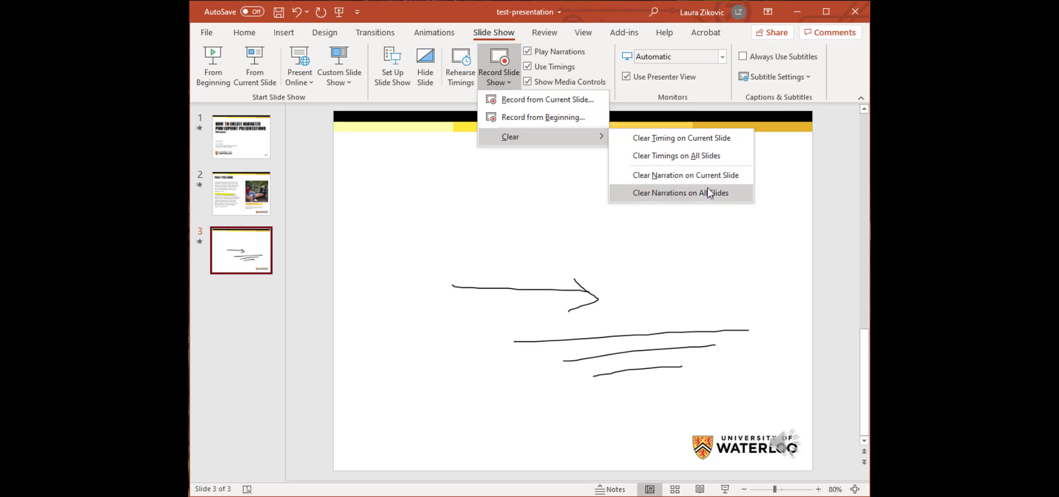
{"action": "left_click", "coordinate": [555, 276]}
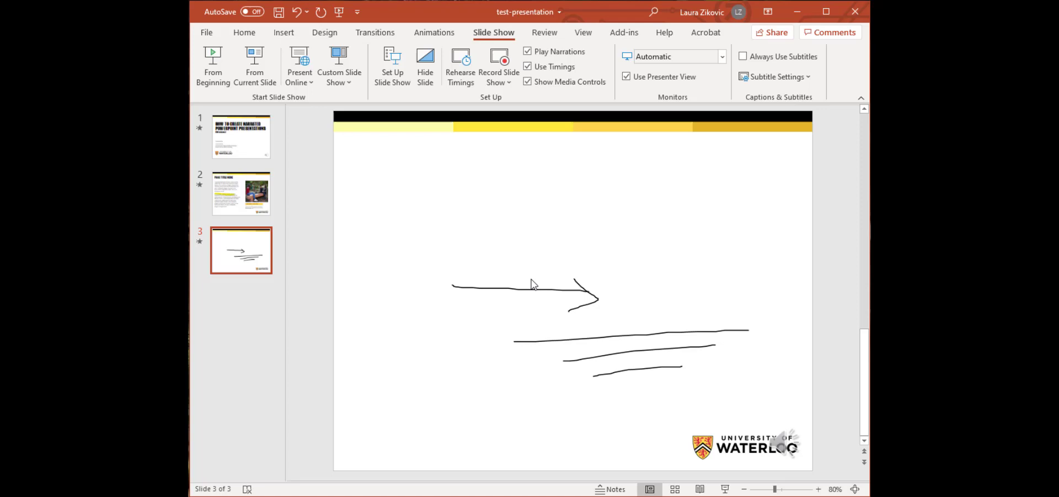
Compress the presentation's media files to Full HD (1080p) and return to slide 2.
{"action": "left_click", "coordinate": [227, 183]}
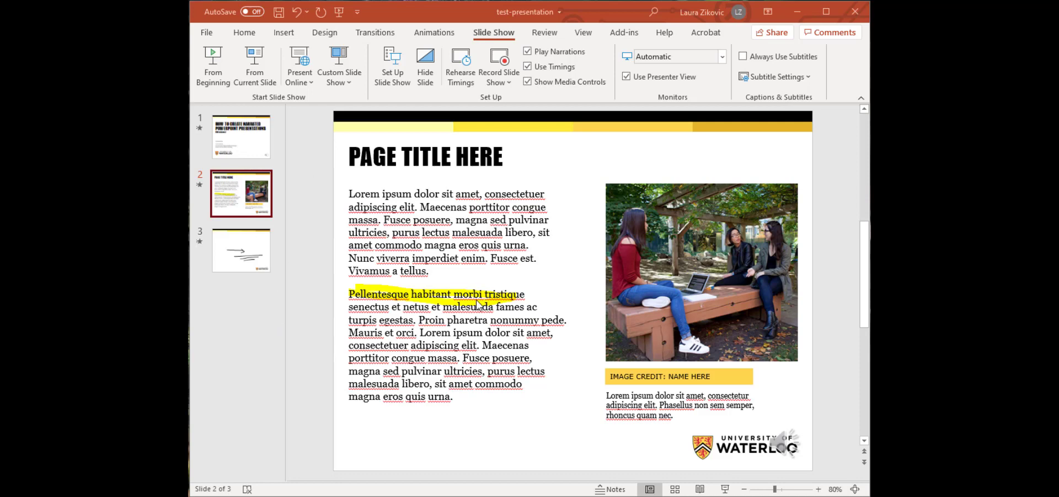
{"action": "left_click", "coordinate": [207, 33]}
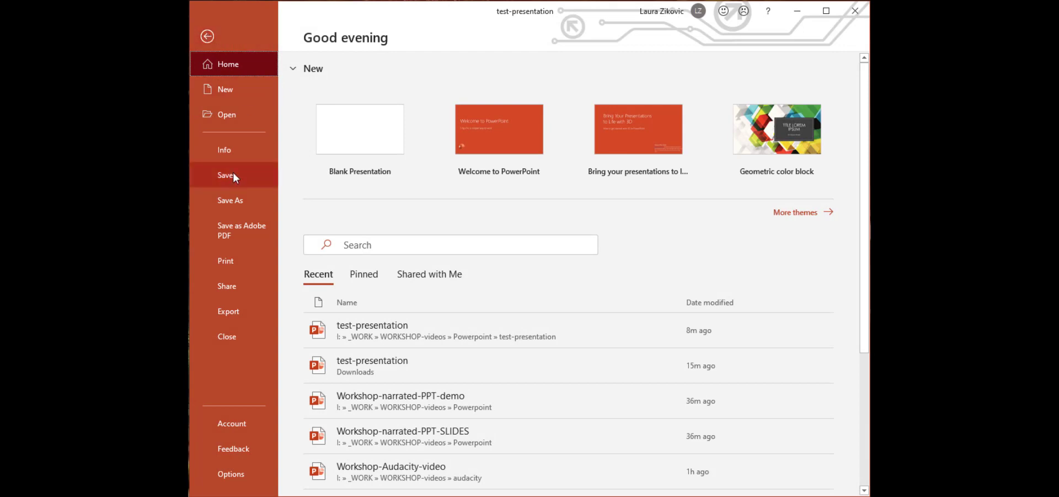
{"action": "left_click", "coordinate": [226, 156]}
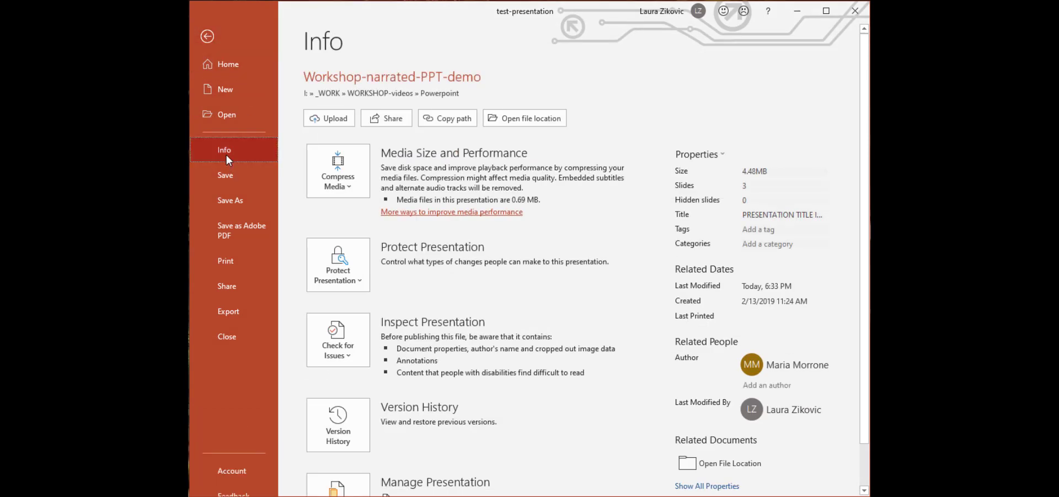
{"action": "left_click", "coordinate": [346, 188]}
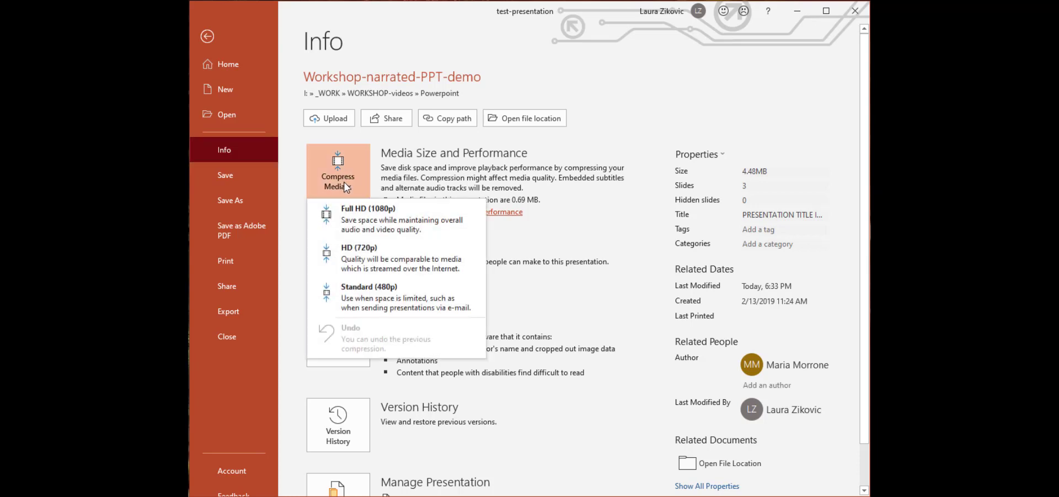
{"action": "left_click", "coordinate": [401, 216]}
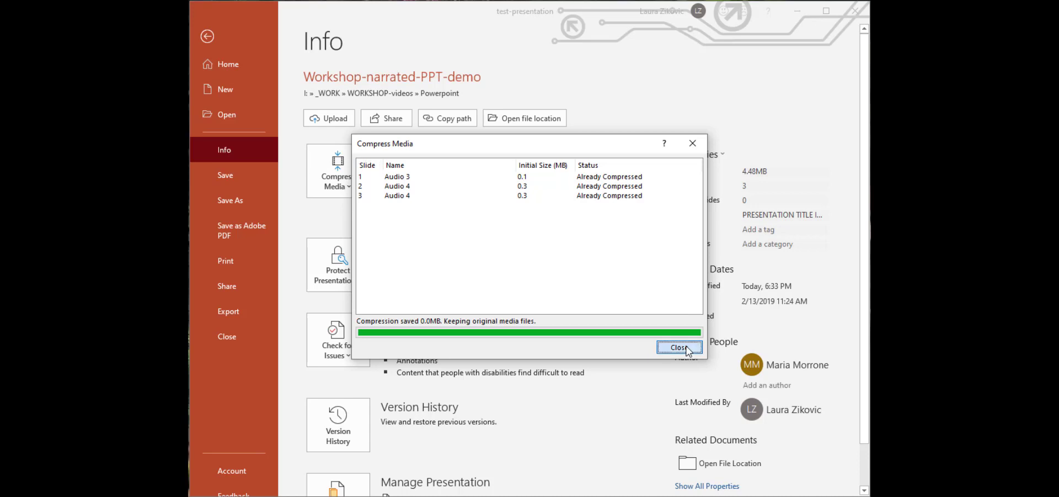
{"action": "left_click", "coordinate": [688, 347]}
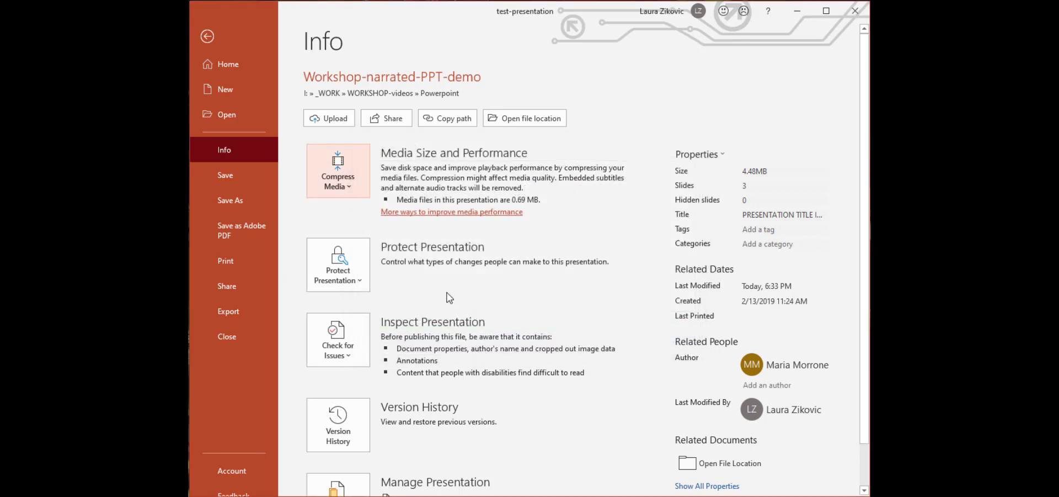
{"action": "left_click", "coordinate": [208, 37]}
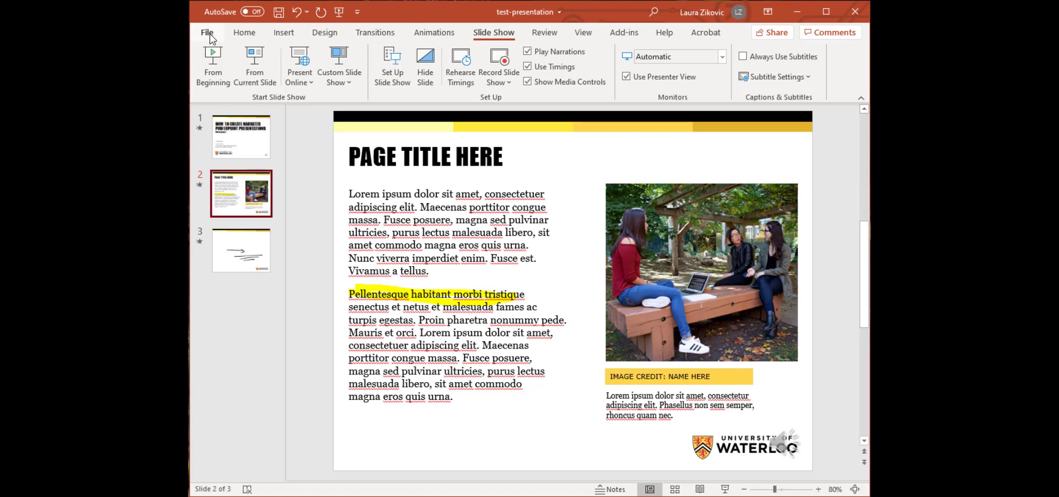
Save the presentation as test-presentation in the test-presentation folder, replacing the existing file.
{"action": "left_click", "coordinate": [210, 35]}
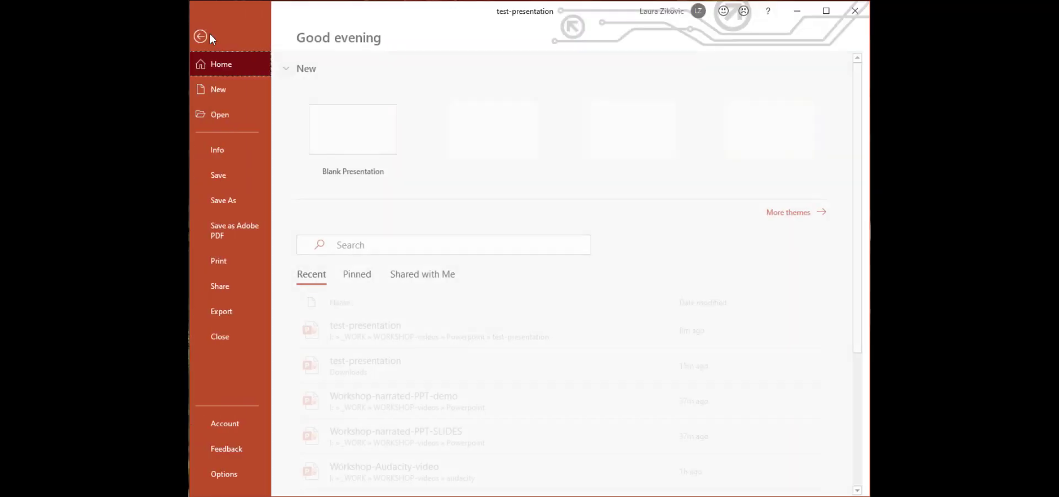
{"action": "left_click", "coordinate": [244, 202]}
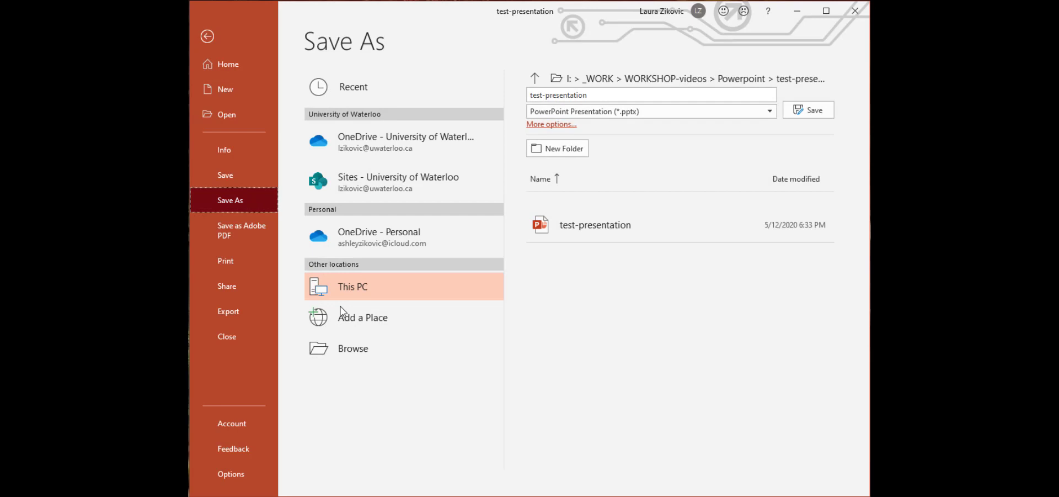
{"action": "left_click", "coordinate": [370, 346]}
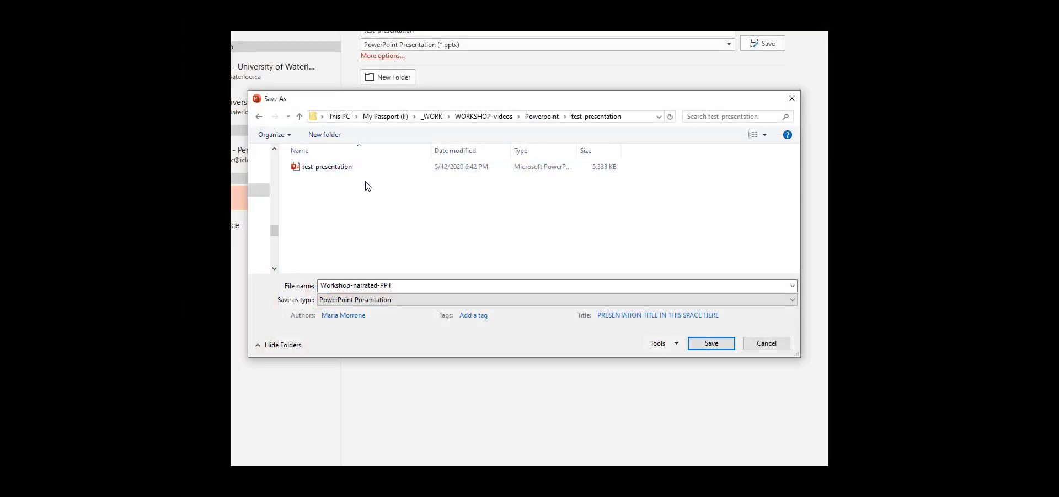
{"action": "left_click", "coordinate": [346, 168]}
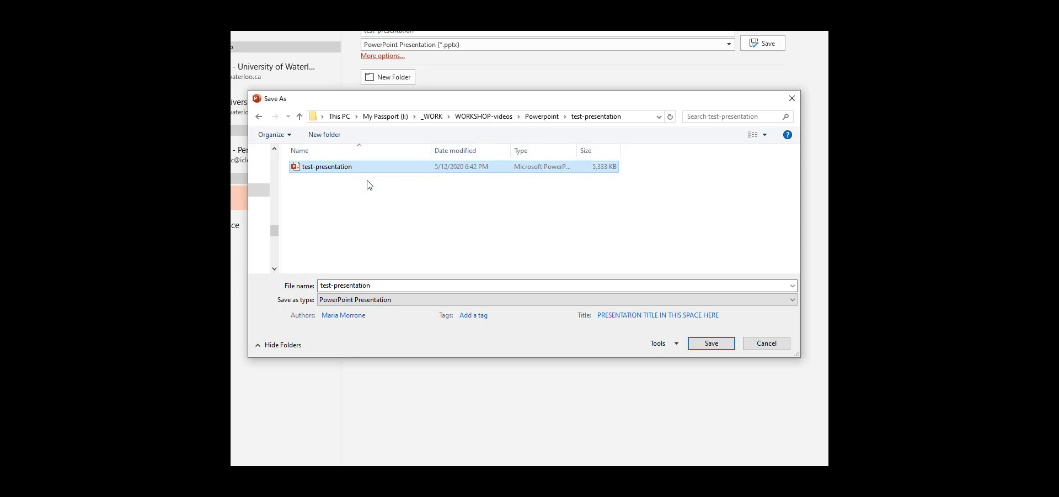
{"action": "left_click", "coordinate": [712, 347]}
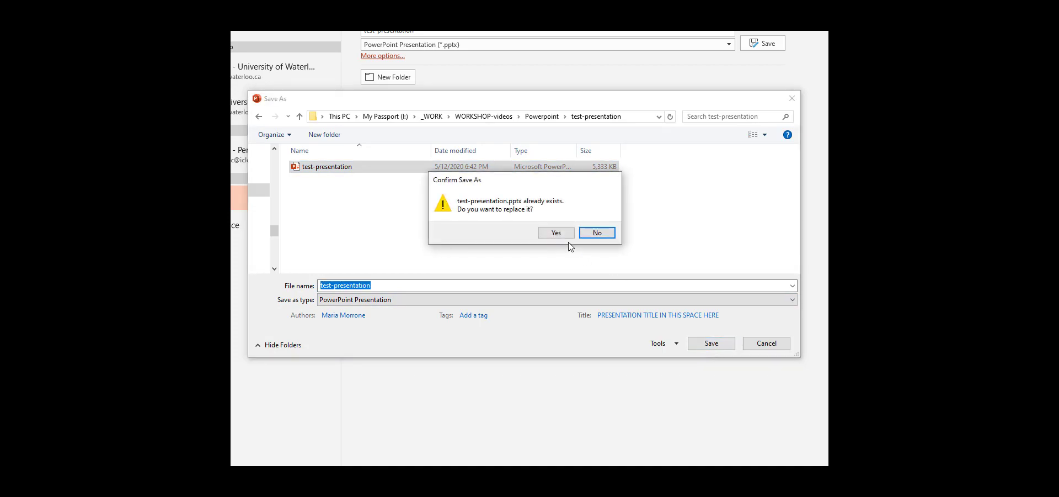
{"action": "left_click", "coordinate": [556, 232]}
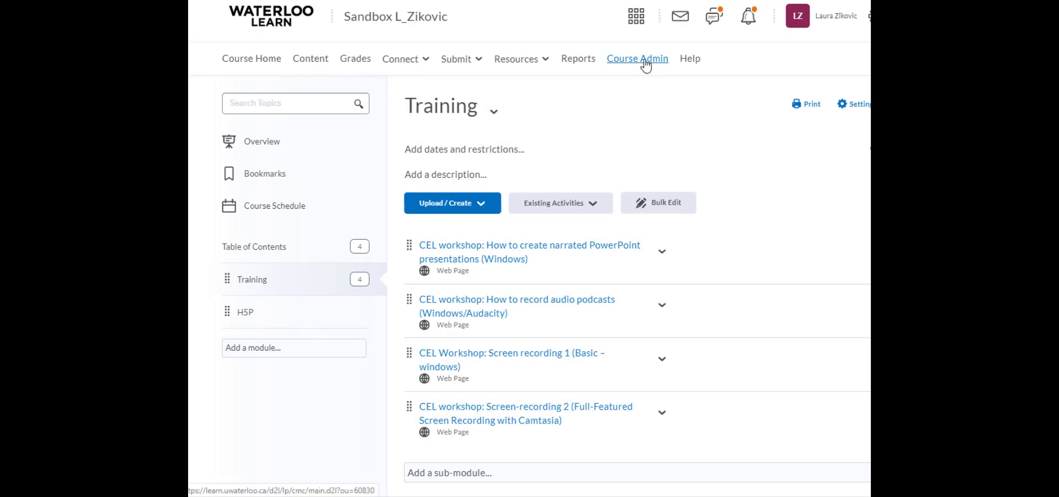
Switch to the Waterloo Learn course and open the presentations folder in its course file manager.
{"action": "left_click", "coordinate": [645, 66]}
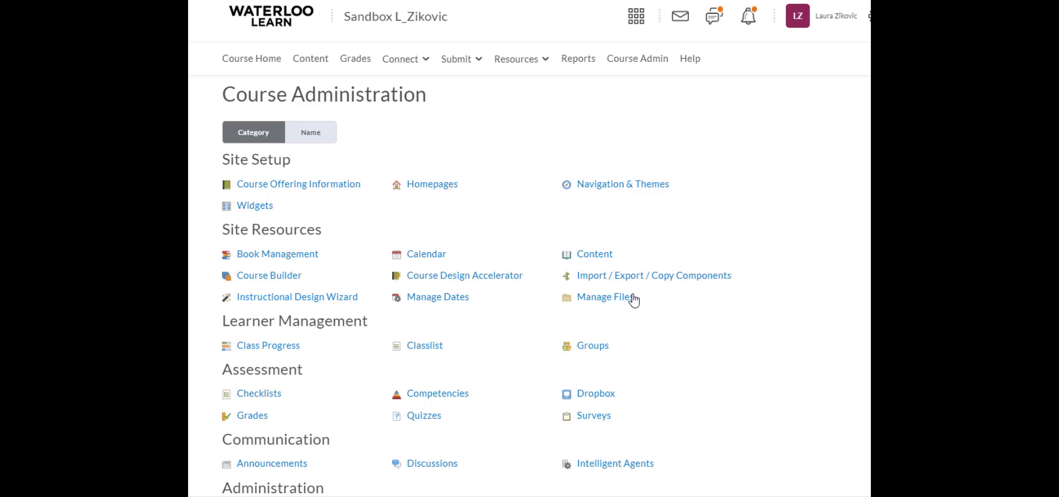
{"action": "left_click", "coordinate": [625, 298]}
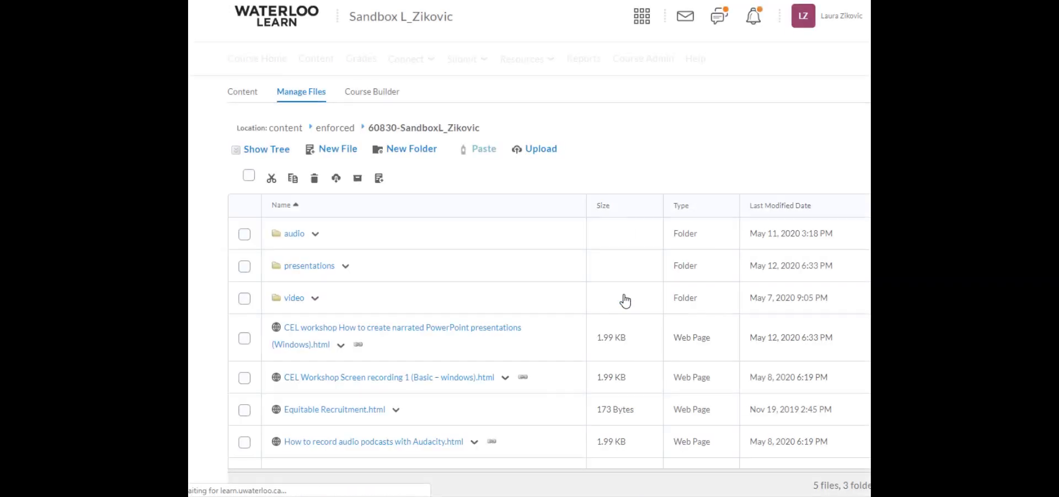
{"action": "left_click", "coordinate": [310, 267]}
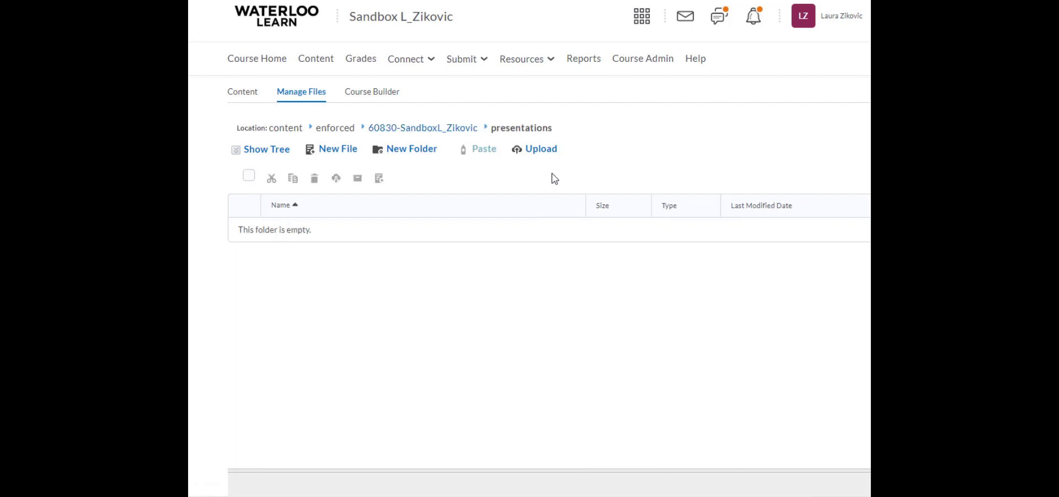
Upload test-presentation.pptx to the presentations folder and save the upload.
{"action": "left_click", "coordinate": [544, 150]}
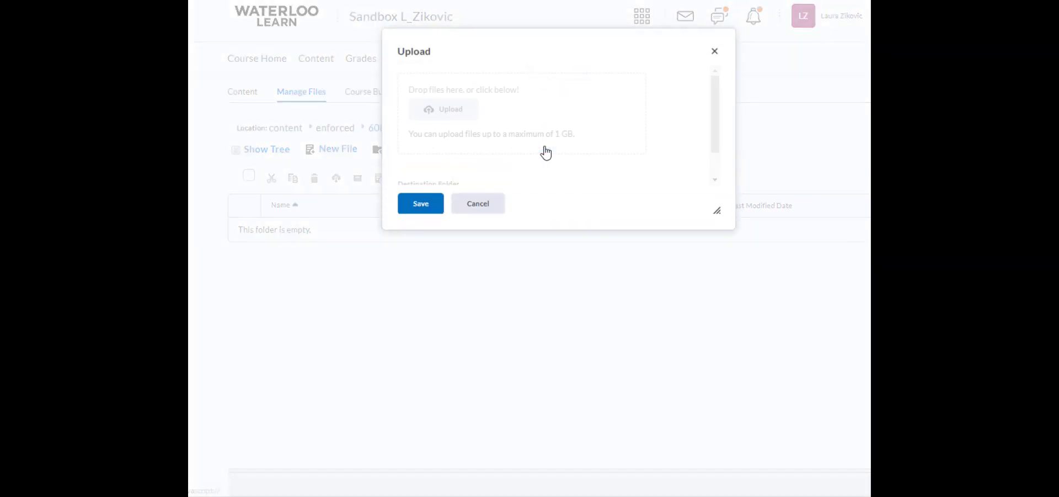
{"action": "left_click", "coordinate": [463, 116]}
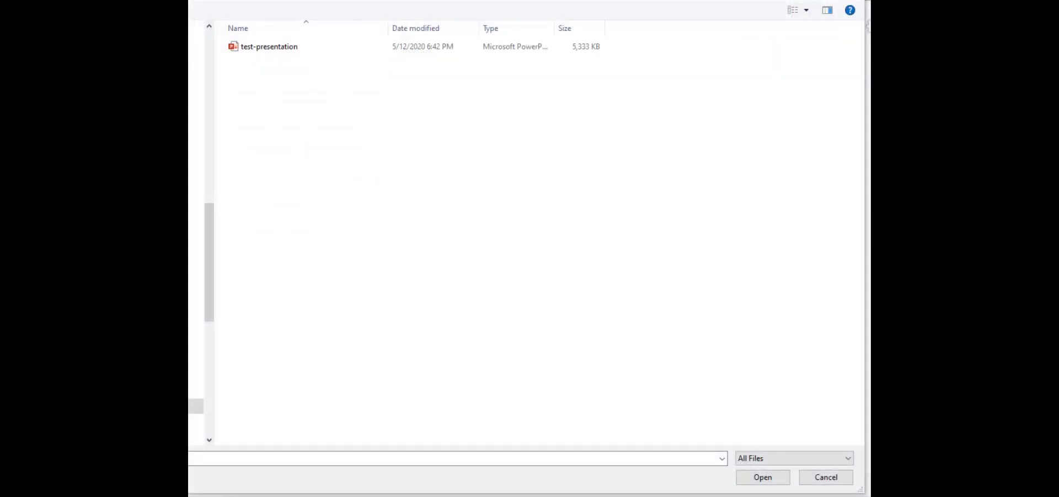
{"action": "left_click", "coordinate": [279, 50]}
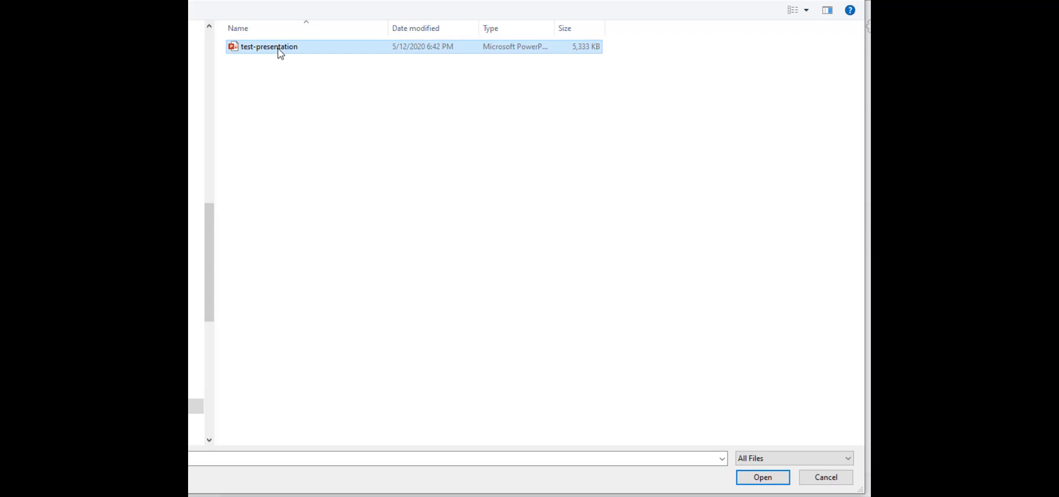
{"action": "left_click", "coordinate": [770, 478]}
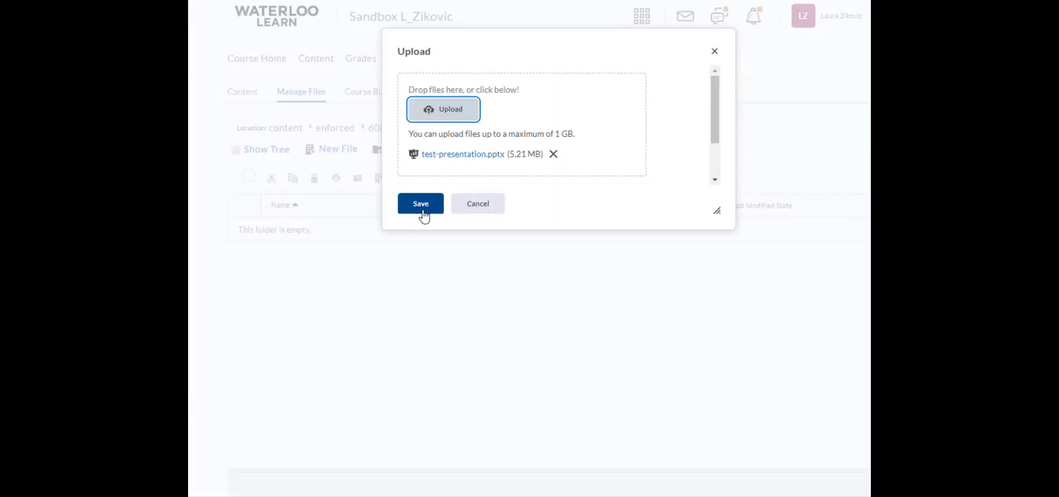
{"action": "left_click", "coordinate": [422, 204]}
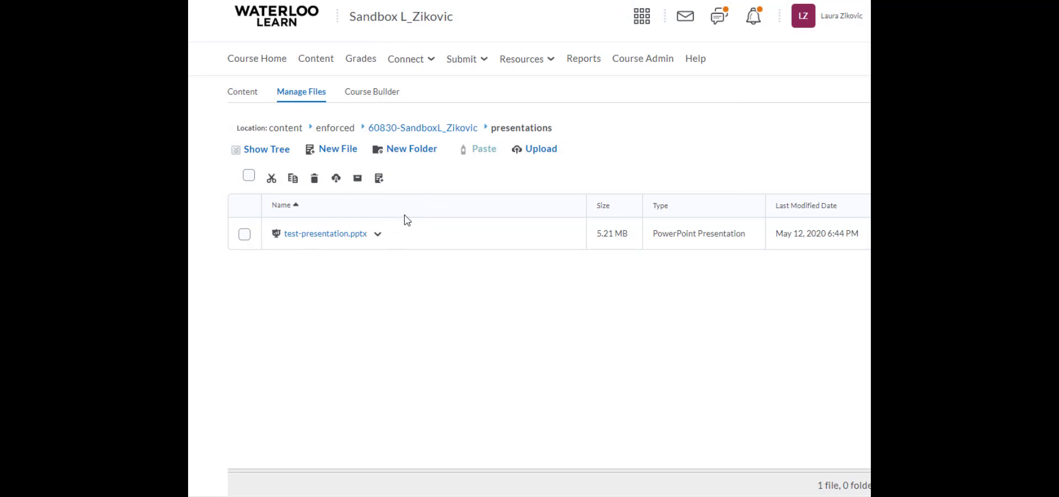
Open the course page "CEL workshop: How to create narrated PowerPoint presentations (Windows)" for HTML editing.
{"action": "left_click", "coordinate": [316, 59]}
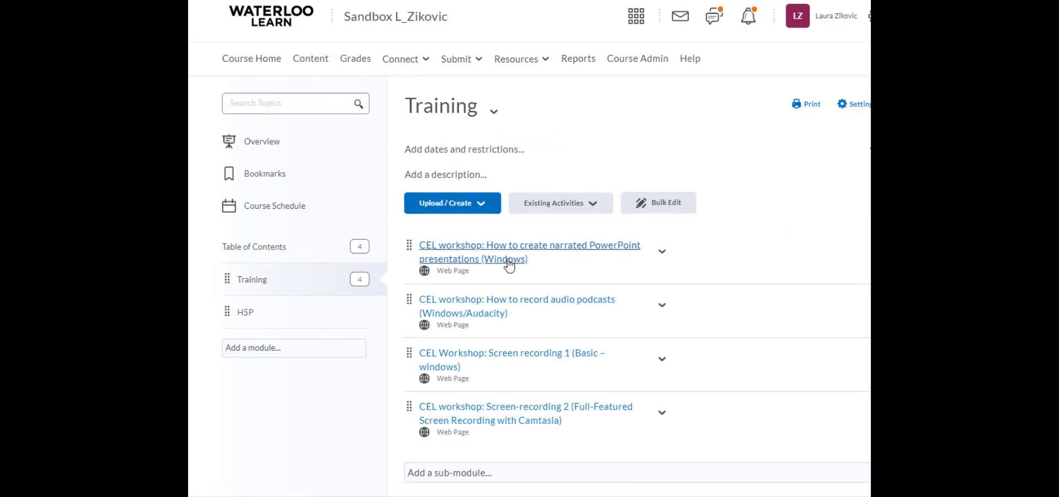
{"action": "left_click", "coordinate": [501, 264]}
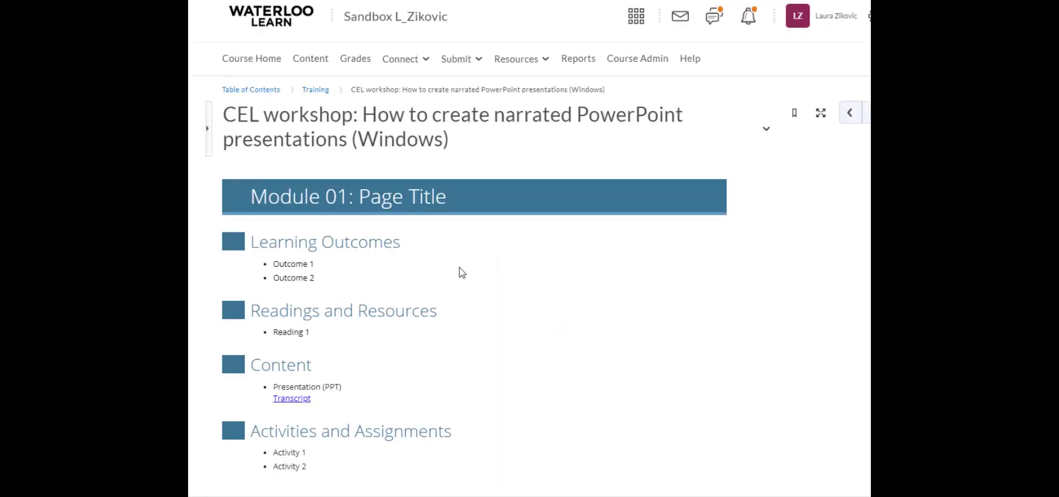
{"action": "scroll", "coordinate": [462, 272], "scroll_direction": "down", "scroll_amount": 2}
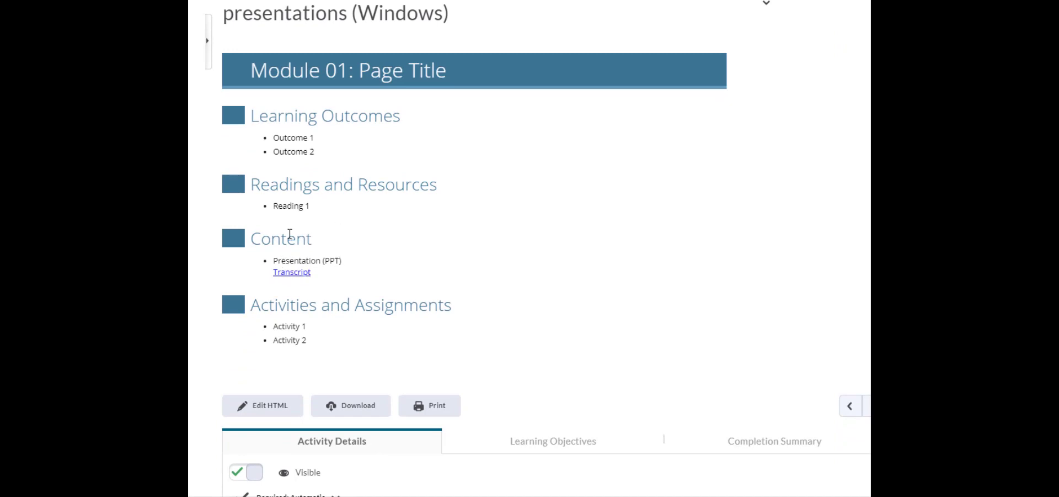
{"action": "left_click", "coordinate": [276, 409]}
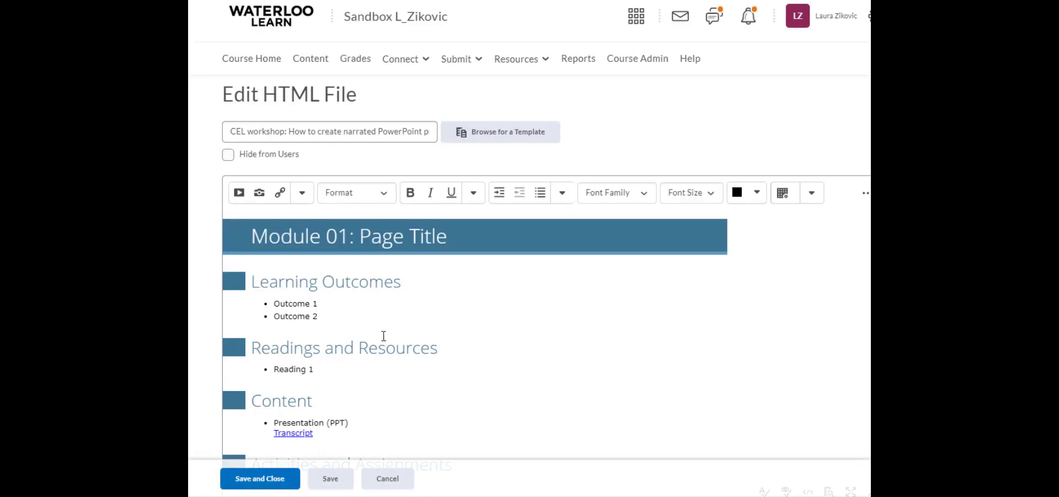
Delete the word "Presentation" in front of "(PPT)" in the page's Content section.
{"action": "scroll", "coordinate": [383, 336], "scroll_direction": "down", "scroll_amount": 2}
{"action": "left_click_drag", "start_coordinate": [325, 343], "coordinate": [284, 342]}
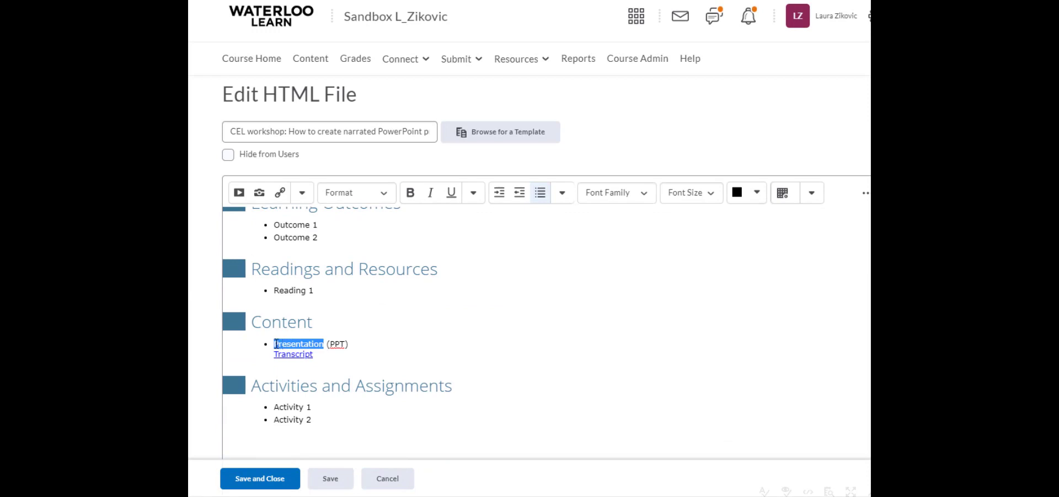
{"action": "key", "text": "BackSpace"}
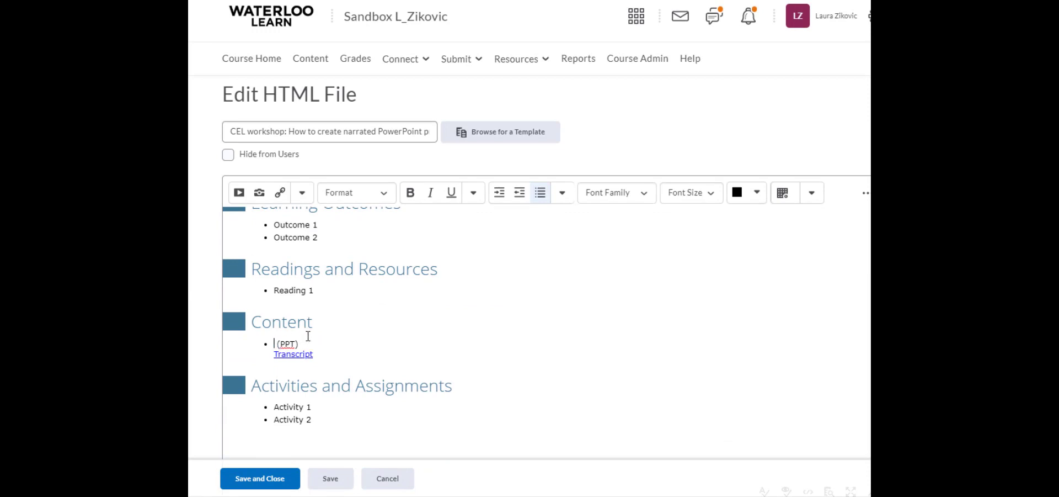
Start a quicklink in front of "(PPT)" to the course file test-presentation.pptx in the presentations folder and open its link properties.
{"action": "left_click", "coordinate": [282, 195]}
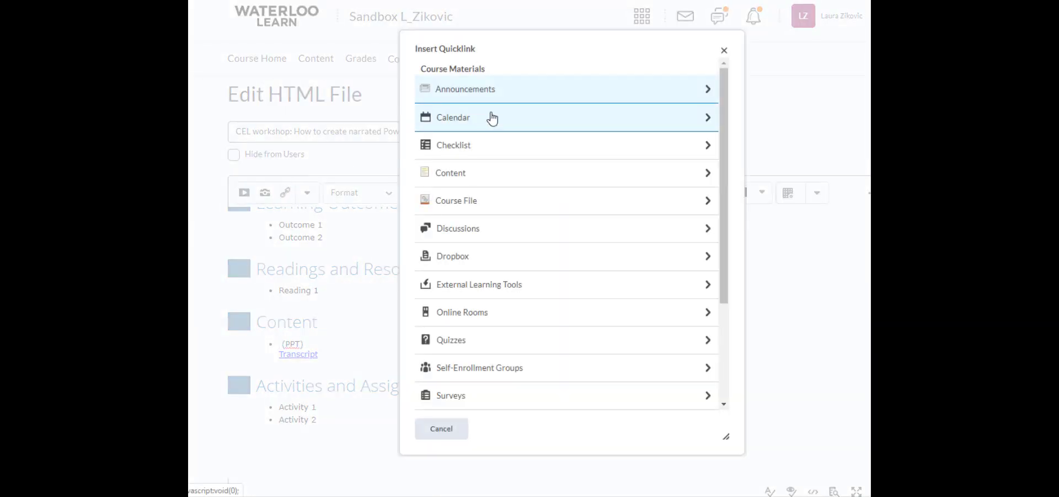
{"action": "left_click", "coordinate": [486, 202]}
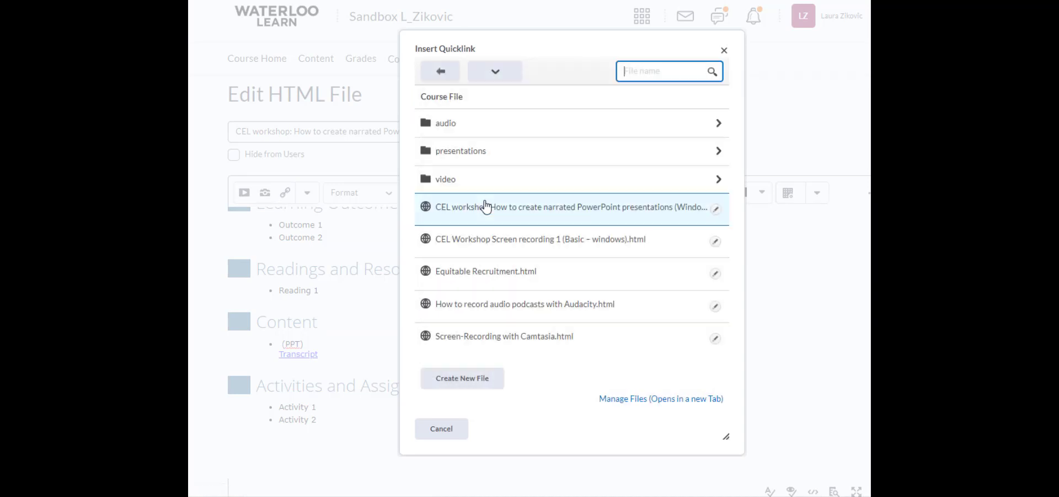
{"action": "left_click", "coordinate": [472, 159]}
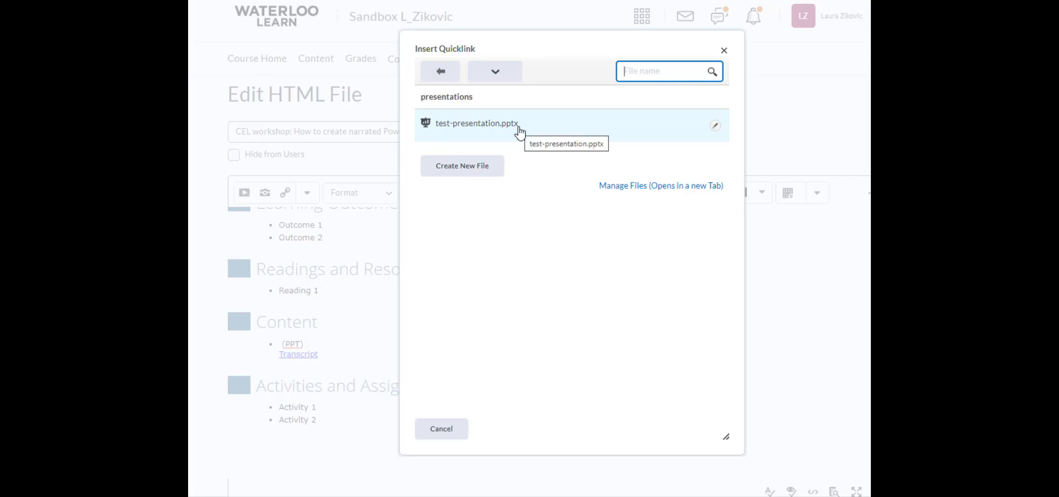
{"action": "left_click", "coordinate": [717, 127]}
Title the quicklink "Test presentation" with Same Frame as target, insert it, and save and close the page.
{"action": "left_click_drag", "start_coordinate": [541, 132], "coordinate": [371, 130]}
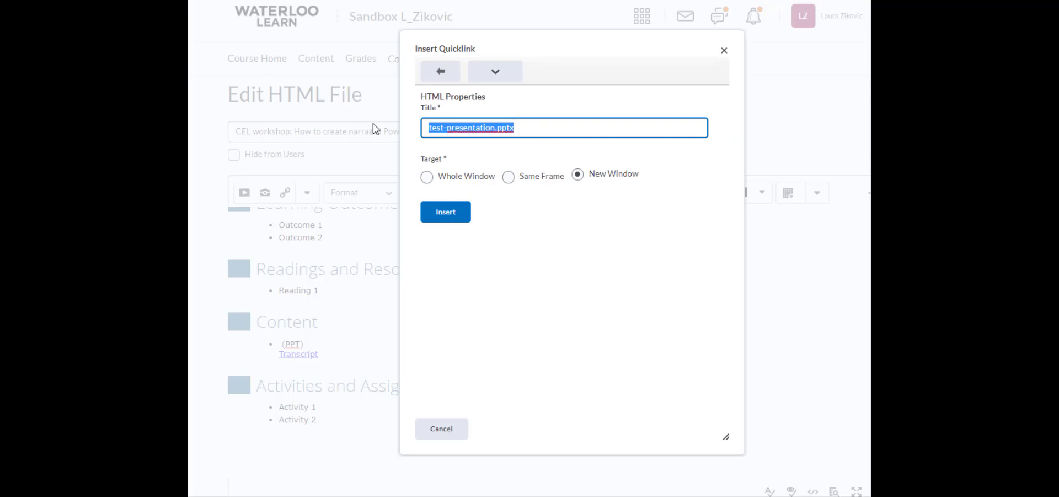
{"action": "type", "text": "Test pre"}
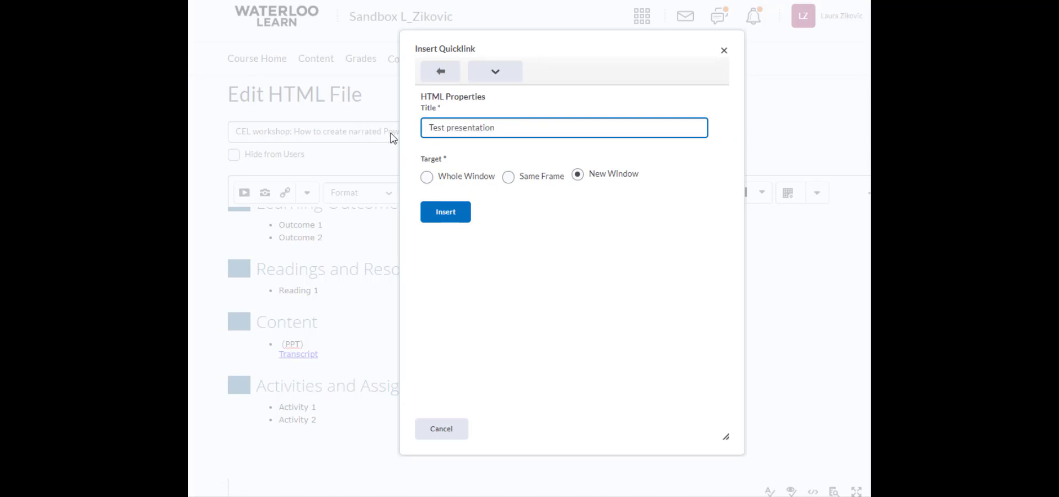
{"action": "left_click", "coordinate": [508, 177]}
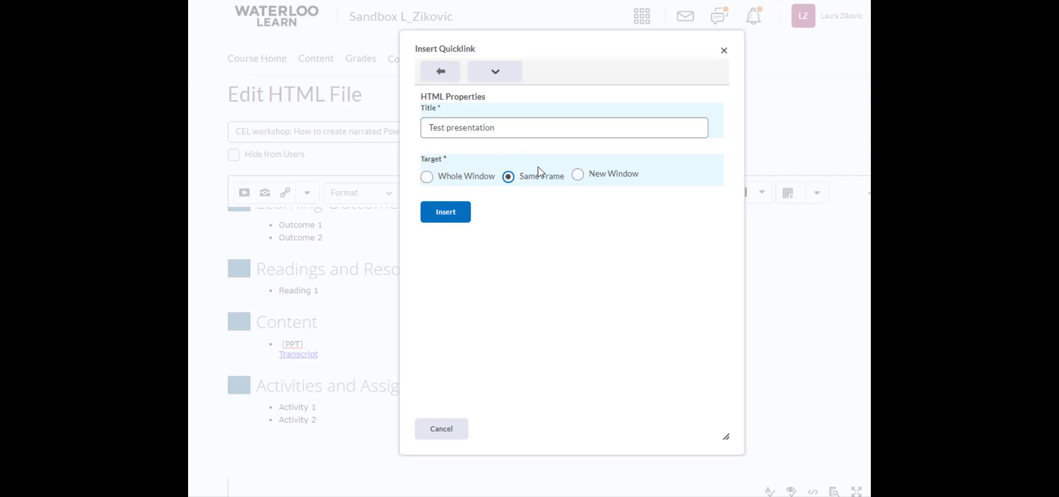
{"action": "left_click", "coordinate": [455, 216]}
{"action": "scroll", "coordinate": [419, 298], "scroll_direction": "down", "scroll_amount": 1}
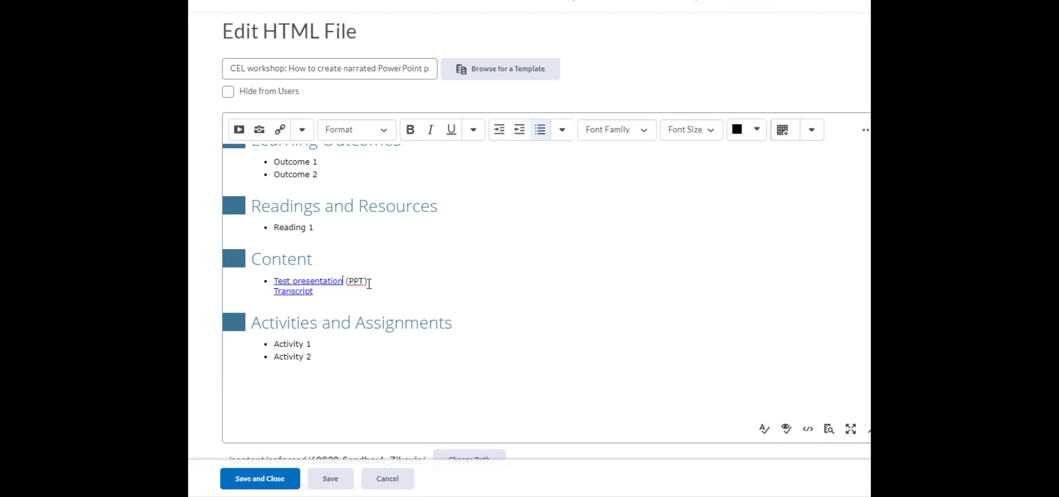
{"action": "left_click", "coordinate": [273, 479]}
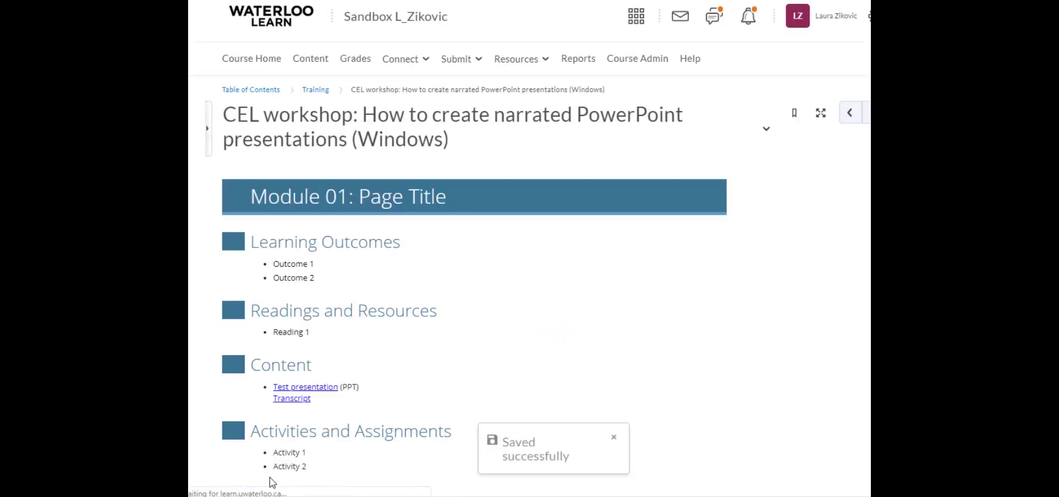
Test the "Test presentation" link on the page by downloading the file and opening it in PowerPoint.
{"action": "scroll", "coordinate": [397, 359], "scroll_direction": "down", "scroll_amount": 2}
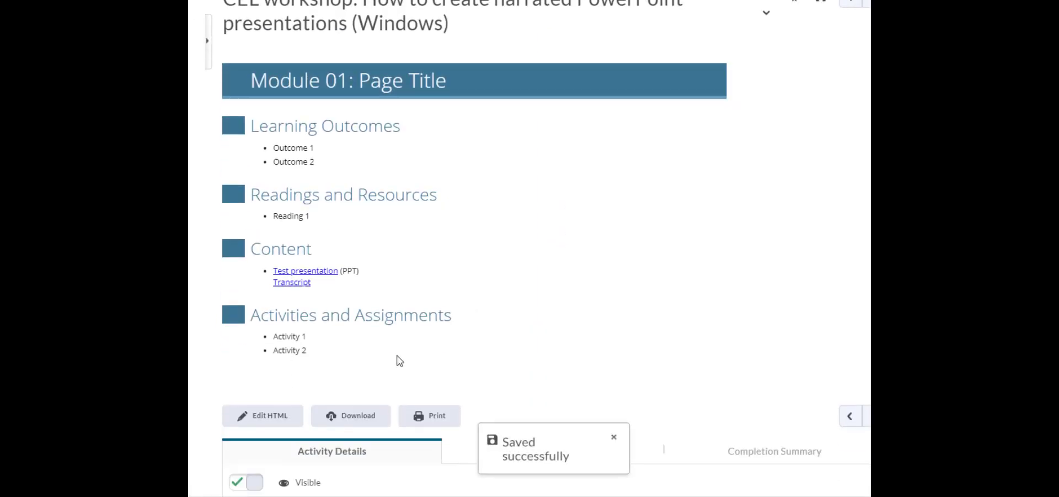
{"action": "left_click", "coordinate": [329, 265]}
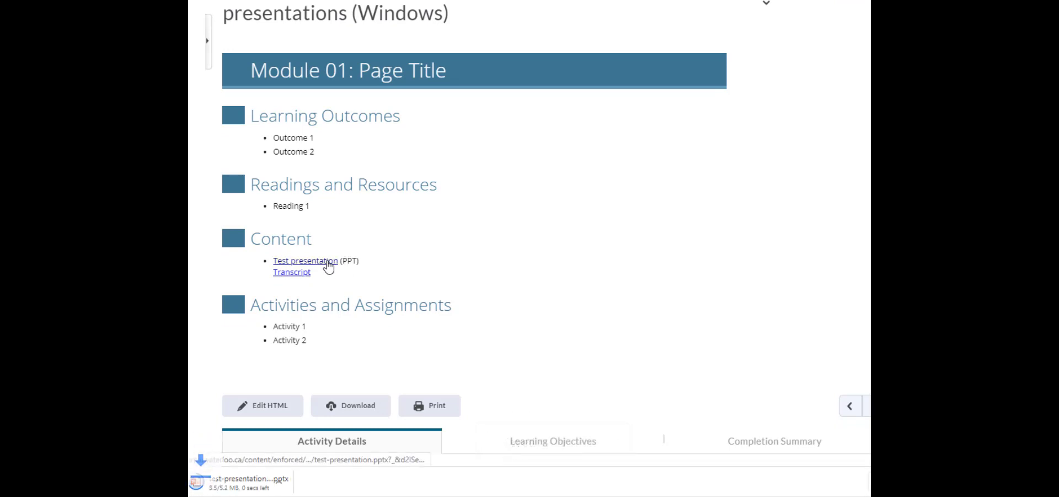
{"action": "left_click", "coordinate": [280, 485]}
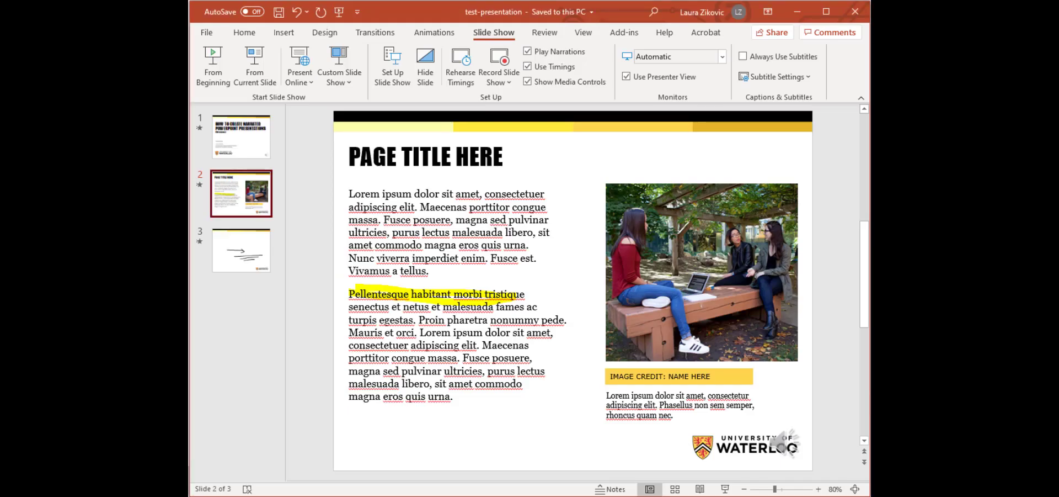